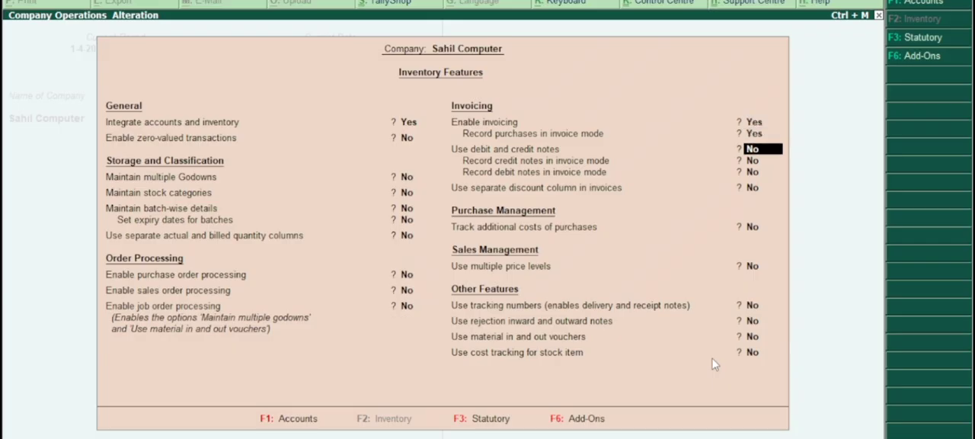
{"action": "key", "text": "Return"}
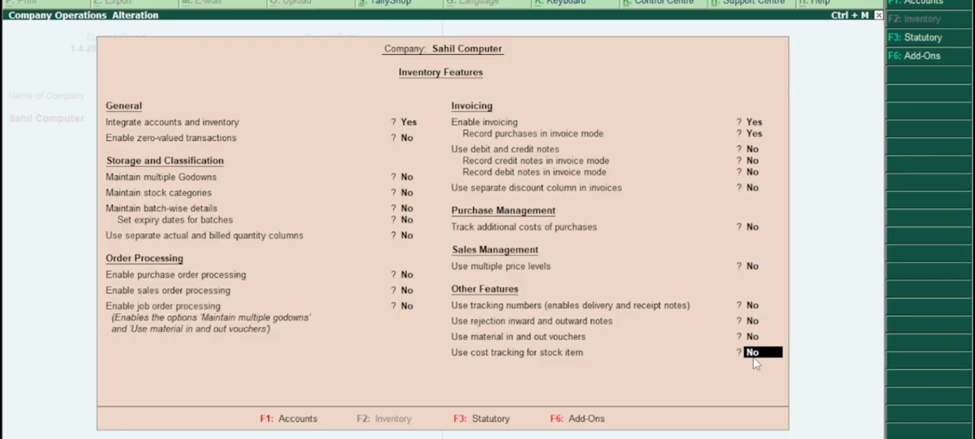
Enable cost tracking for stock items in the company's inventory features and save the settings.
{"action": "type", "text": "y"}
{"action": "key", "text": "Return"}
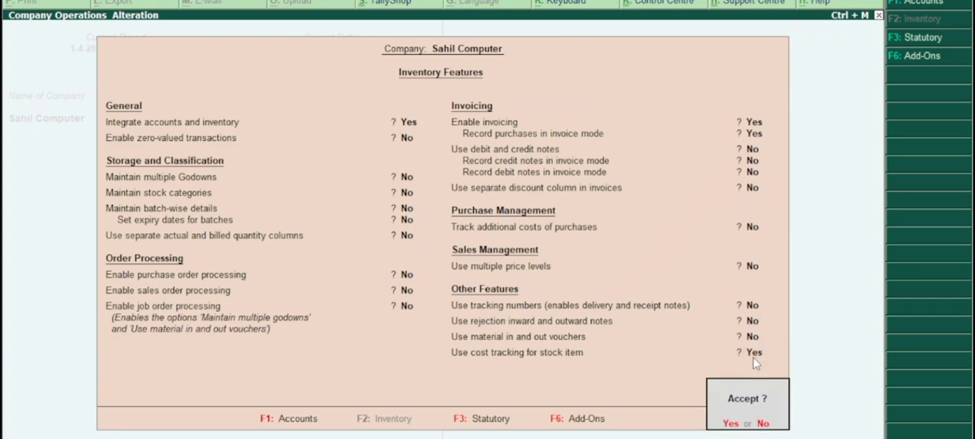
{"action": "key", "text": "Return"}
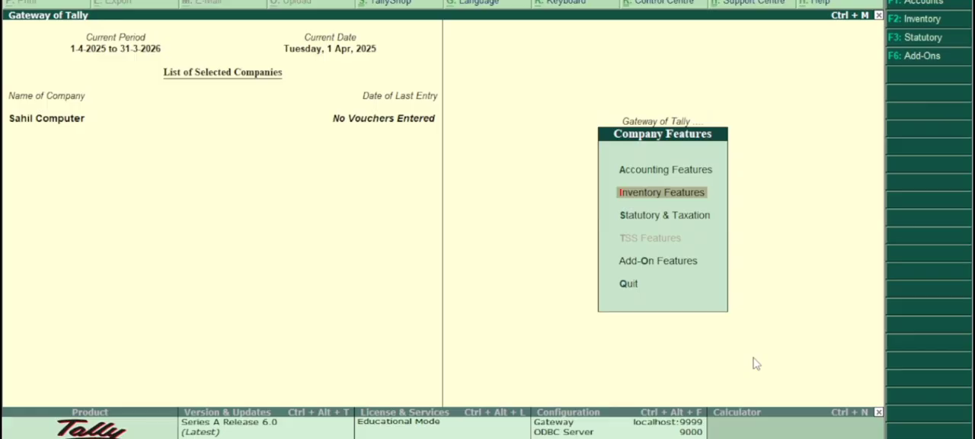
{"action": "key", "text": "Escape"}
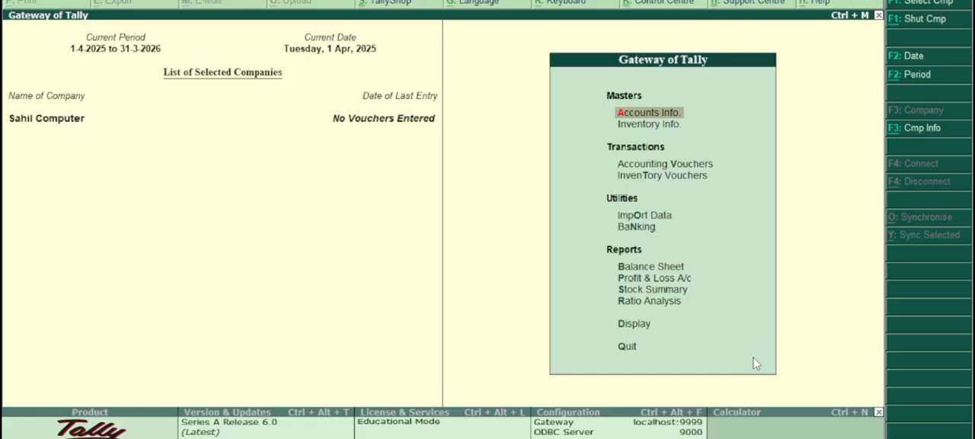
Start creating a single ledger and enter the supplier's name, leaving the alias blank.
{"action": "key", "text": "Return"}
{"action": "key", "text": "Down"}
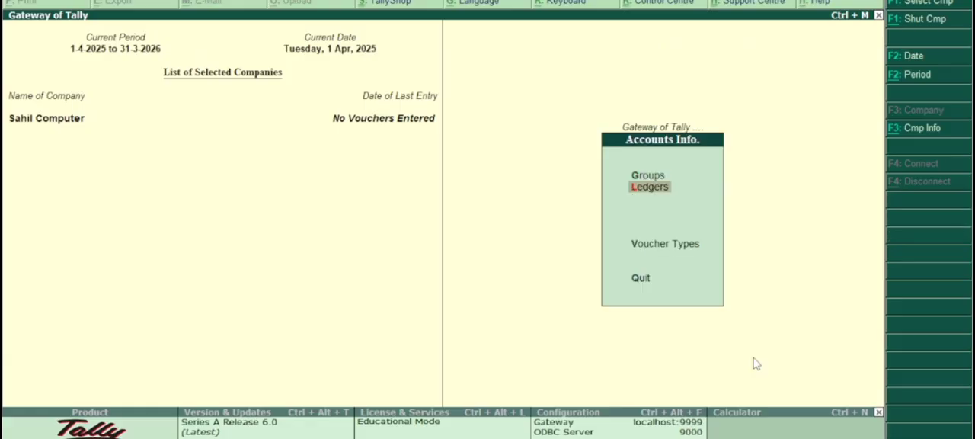
{"action": "key", "text": "Return"}
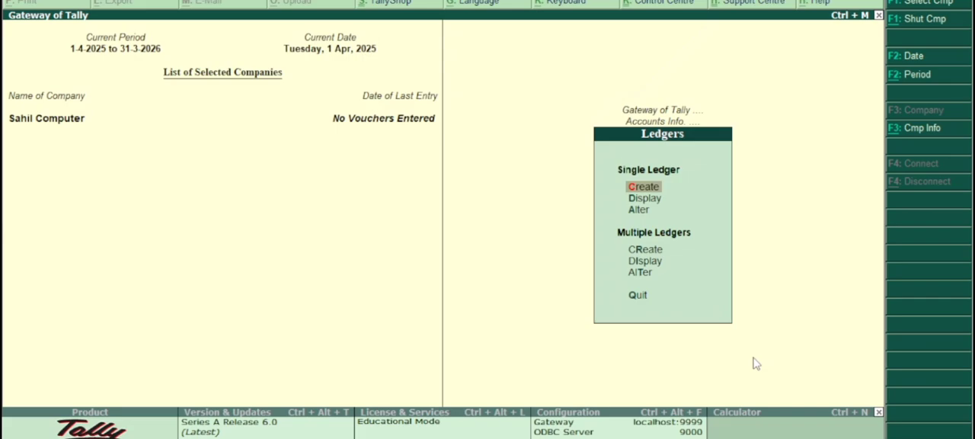
{"action": "key", "text": "Return"}
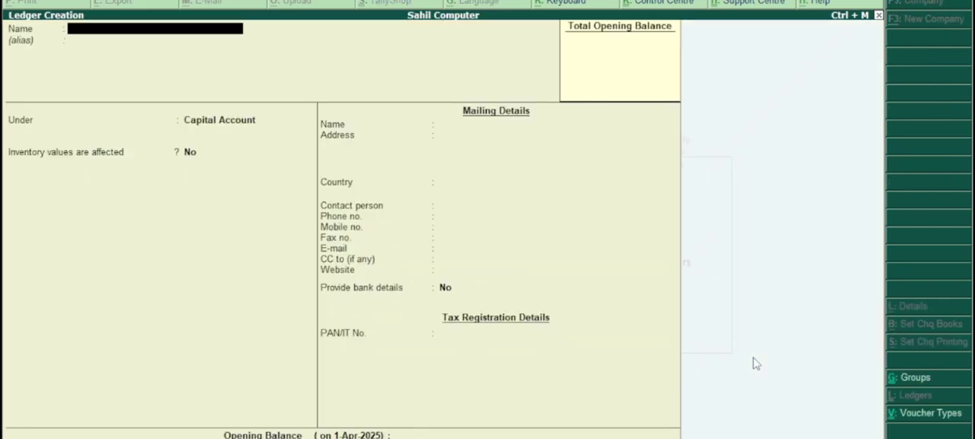
{"action": "type", "text": "Amir"}
{"action": "key", "text": "Return"}
{"action": "key", "text": "Return"}
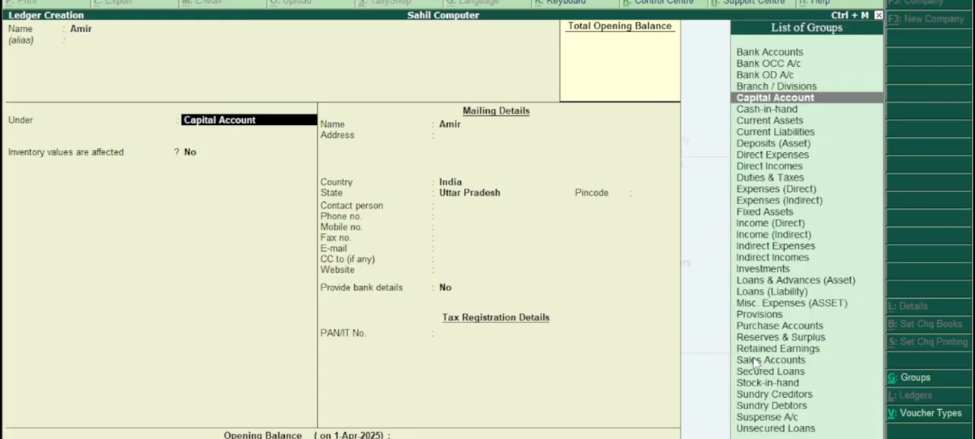
Place the supplier's ledger under the Sundry Creditors group.
{"action": "key", "text": "Down"}
{"action": "key", "text": "Down"}
{"action": "key", "text": "Down"}
{"action": "key", "text": "Down"}
{"action": "key", "text": "Down"}
{"action": "key", "text": "Down"}
{"action": "key", "text": "Down"}
{"action": "key", "text": "Down"}
{"action": "key", "text": "Down"}
{"action": "key", "text": "Down"}
{"action": "key", "text": "Down"}
{"action": "key", "text": "Down"}
{"action": "key", "text": "Down"}
{"action": "key", "text": "Down"}
{"action": "key", "text": "Down"}
{"action": "key", "text": "Down"}
{"action": "key", "text": "Down"}
{"action": "key", "text": "Down"}
{"action": "key", "text": "Down"}
{"action": "key", "text": "Down"}
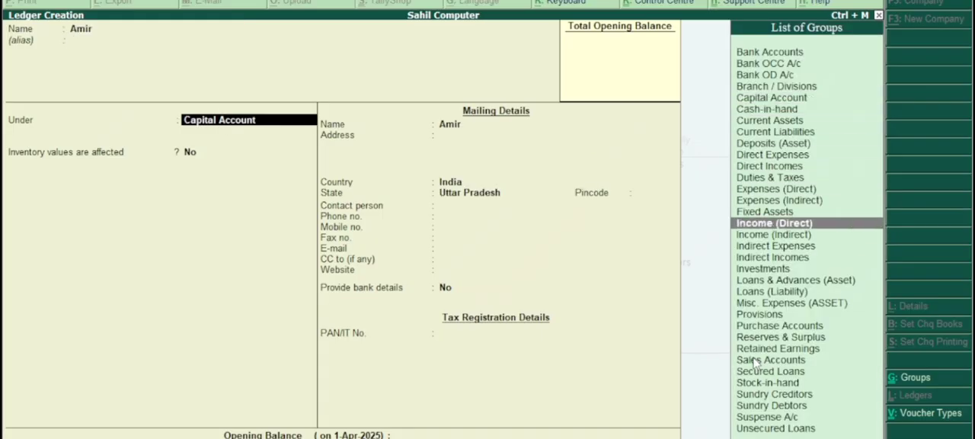
{"action": "key", "text": "Down"}
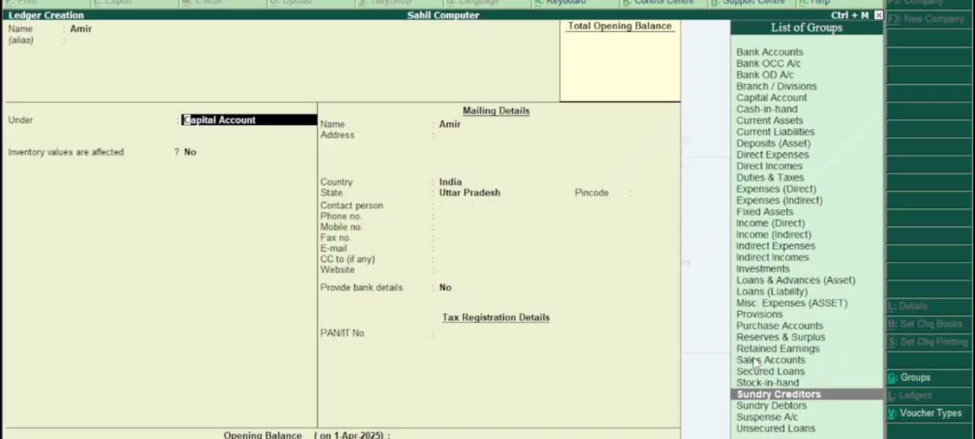
{"action": "key", "text": "Return"}
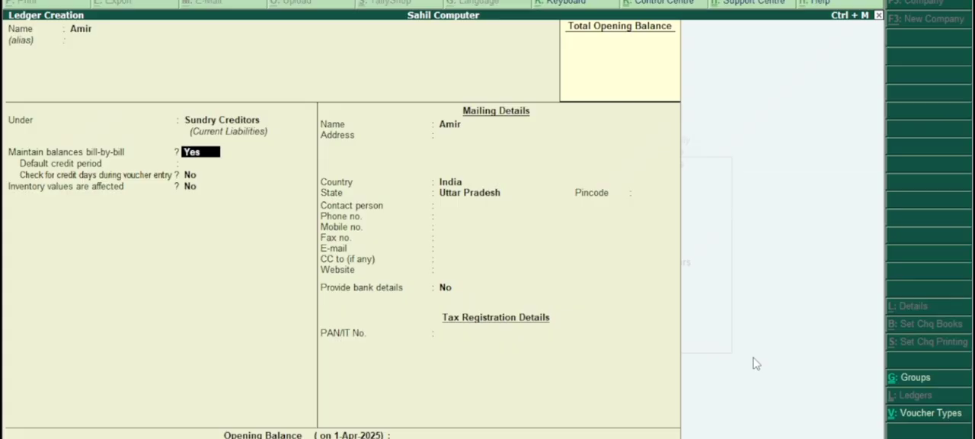
Keep bill-by-bill balances on and accept India and Uttar Pradesh in the supplier's mailing details, up to the PAN field.
{"action": "key", "text": "Return"}
{"action": "key", "text": "Return"}
{"action": "key", "text": "Return"}
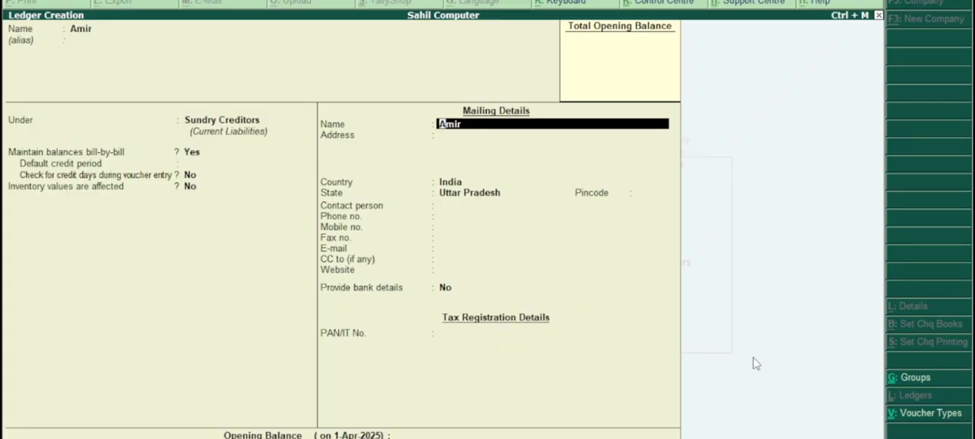
{"action": "key", "text": "Return"}
{"action": "key", "text": "Return"}
{"action": "key", "text": "Return"}
{"action": "key", "text": "Return"}
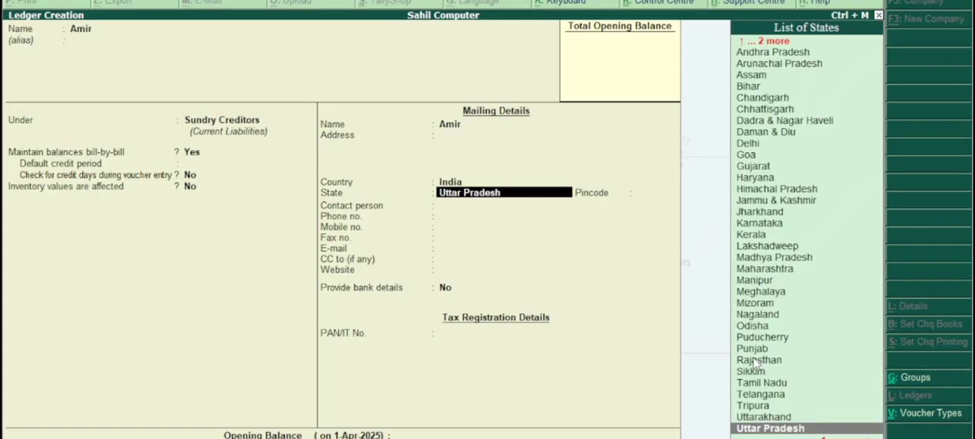
{"action": "key", "text": "Return"}
{"action": "key", "text": "Return"}
{"action": "key", "text": "Return"}
{"action": "key", "text": "Return"}
{"action": "key", "text": "Return"}
{"action": "key", "text": "Return"}
{"action": "key", "text": "Return"}
{"action": "key", "text": "Return"}
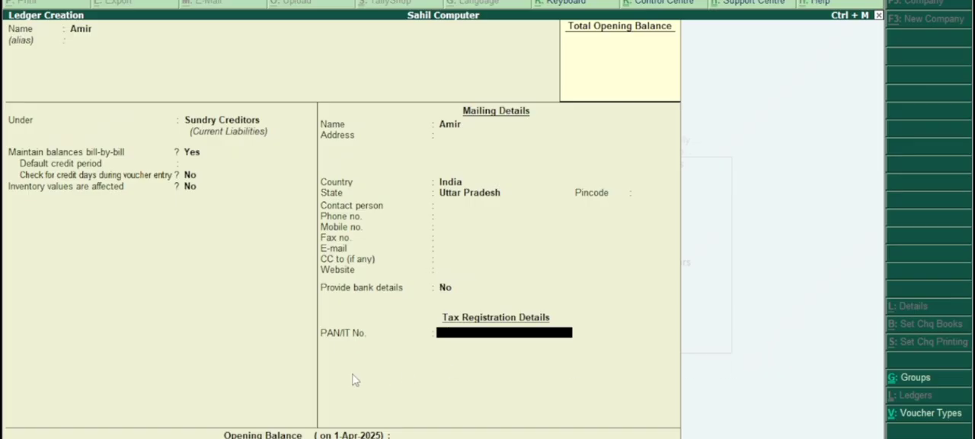
Enable Goods and Services Tax in the company's statutory features and open its GST details for altering.
{"action": "key", "text": "F11"}
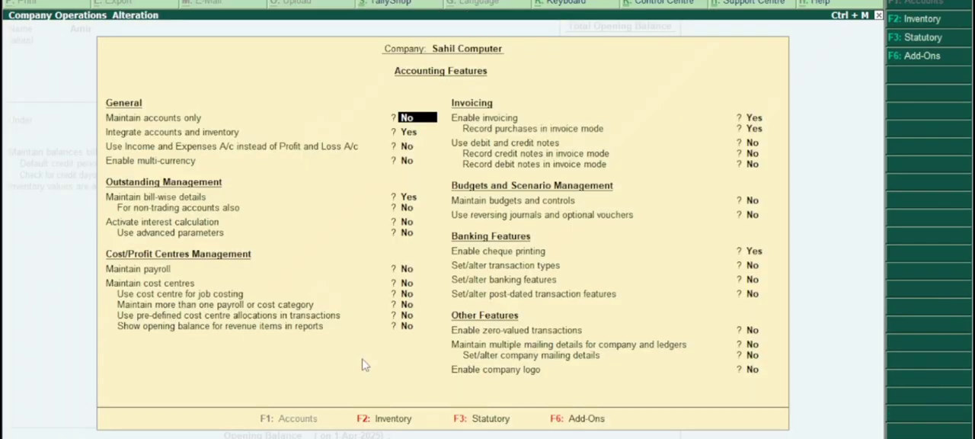
{"action": "key", "text": "F3"}
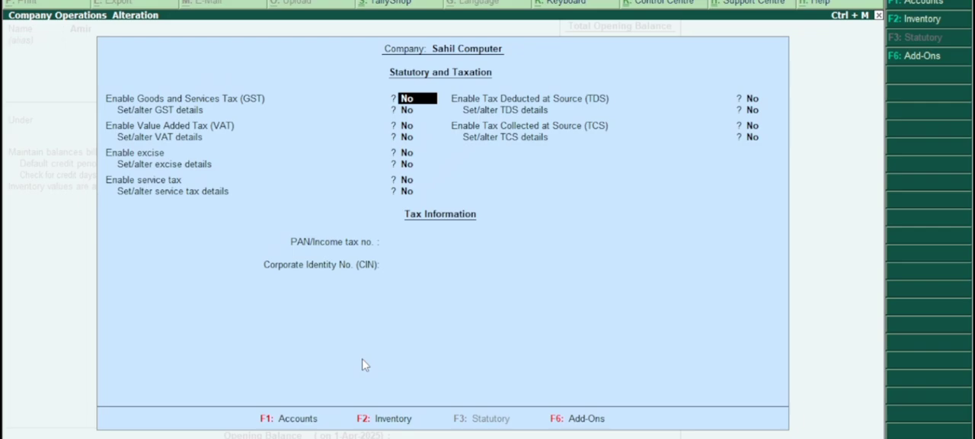
{"action": "type", "text": "y"}
{"action": "key", "text": "Return"}
{"action": "type", "text": "y"}
{"action": "key", "text": "Return"}
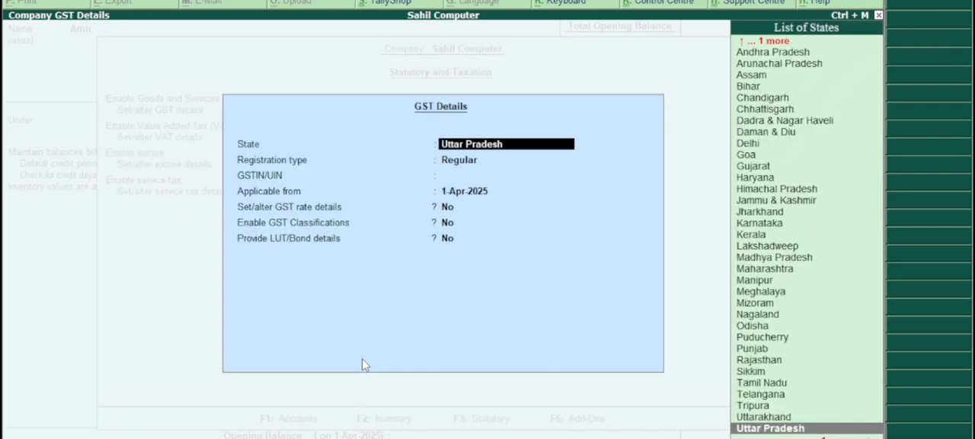
Enter the company's GSTIN for Uttar Pradesh with Regular registration applicable from 1-Apr-2025, and save the GST and statutory settings.
{"action": "key", "text": "Return"}
{"action": "type", "text": "09"}
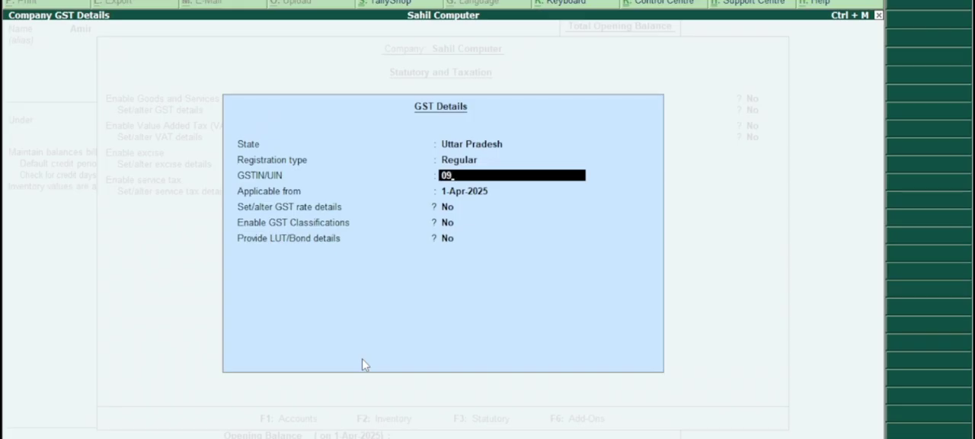
{"action": "type", "text": "KJHF4586F582"}
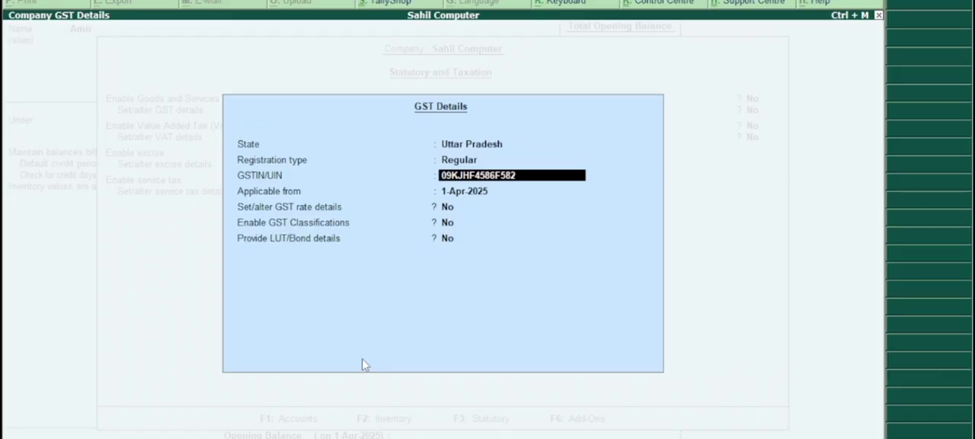
{"action": "key", "text": "Return"}
{"action": "key", "text": "Return"}
{"action": "key", "text": "Return"}
{"action": "key", "text": "Return"}
{"action": "key", "text": "Return"}
{"action": "key", "text": "Return"}
{"action": "key", "text": "Return"}
{"action": "key", "text": "Return"}
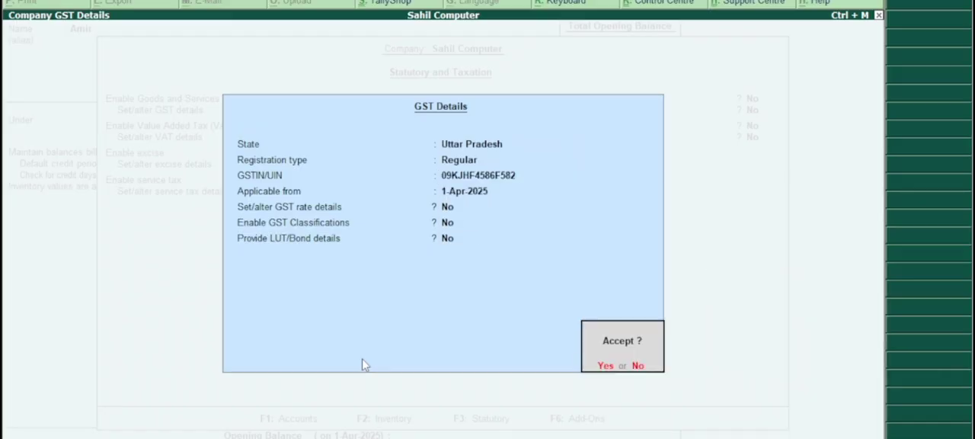
{"action": "key", "text": "Return"}
{"action": "key", "text": "Return"}
{"action": "key", "text": "Return"}
{"action": "key", "text": "Return"}
{"action": "key", "text": "Return"}
{"action": "key", "text": "Return"}
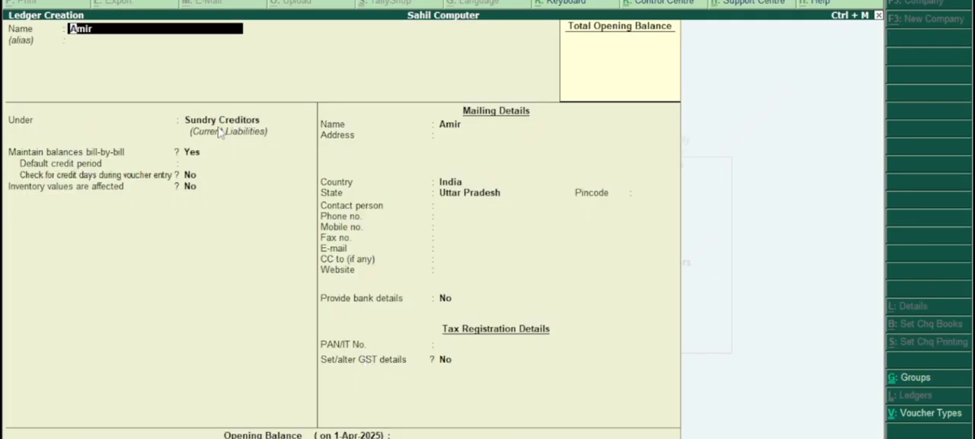
Keep the supplier ledger's group, balance and mailing details as they are, and open its GST details for altering.
{"action": "key", "text": "Return"}
{"action": "key", "text": "Return"}
{"action": "key", "text": "Return"}
{"action": "key", "text": "Return"}
{"action": "key", "text": "Return"}
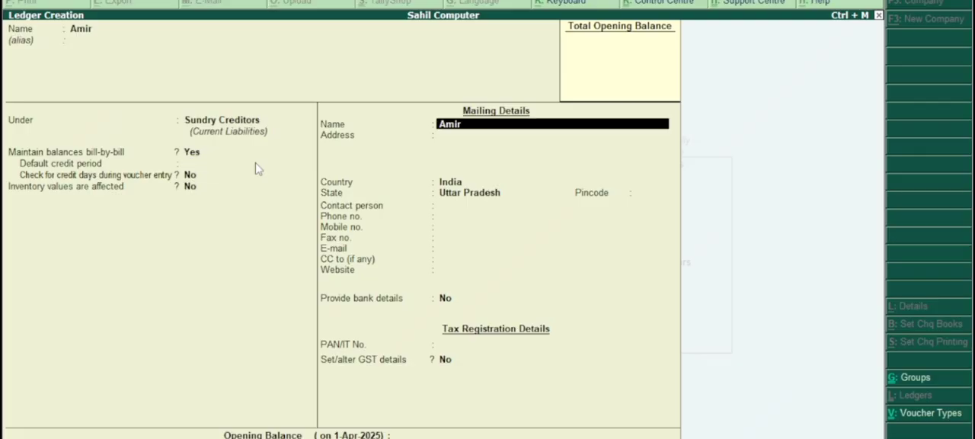
{"action": "key", "text": "Return"}
{"action": "key", "text": "Return"}
{"action": "key", "text": "Return"}
{"action": "key", "text": "Return"}
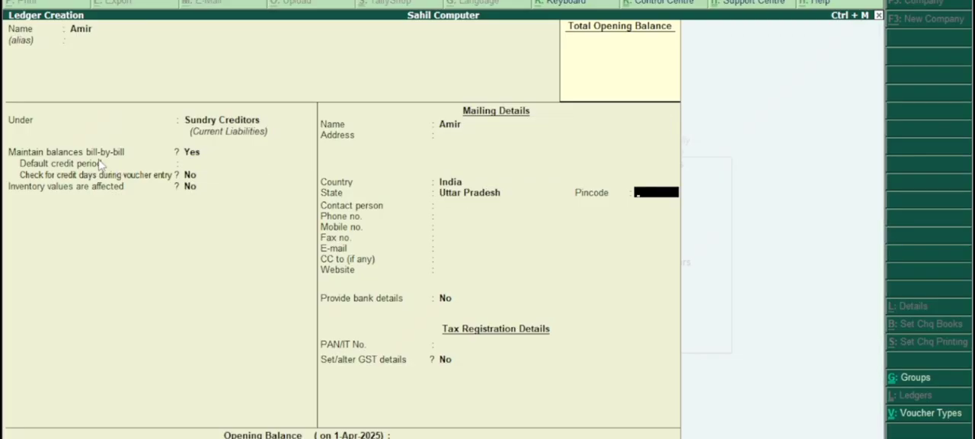
{"action": "key", "text": "Return"}
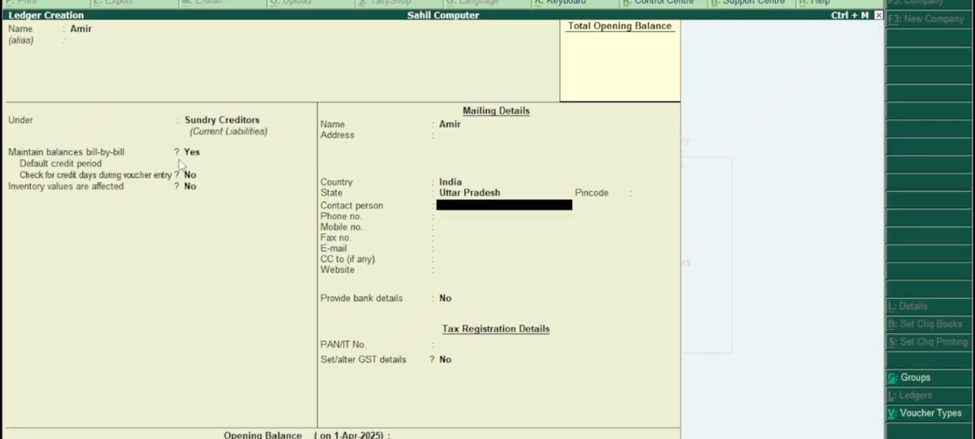
{"action": "key", "text": "Return"}
{"action": "key", "text": "Return"}
{"action": "key", "text": "Return"}
{"action": "key", "text": "Return"}
{"action": "key", "text": "Return"}
{"action": "key", "text": "Return"}
{"action": "key", "text": "Return"}
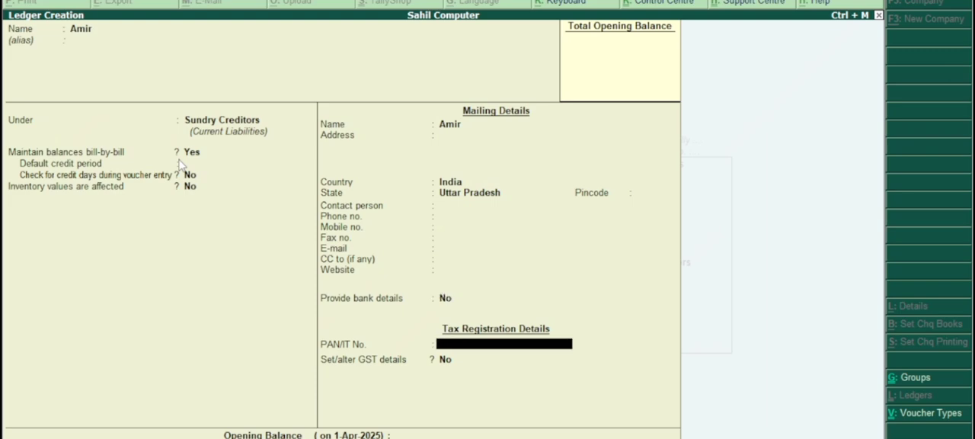
{"action": "key", "text": "Return"}
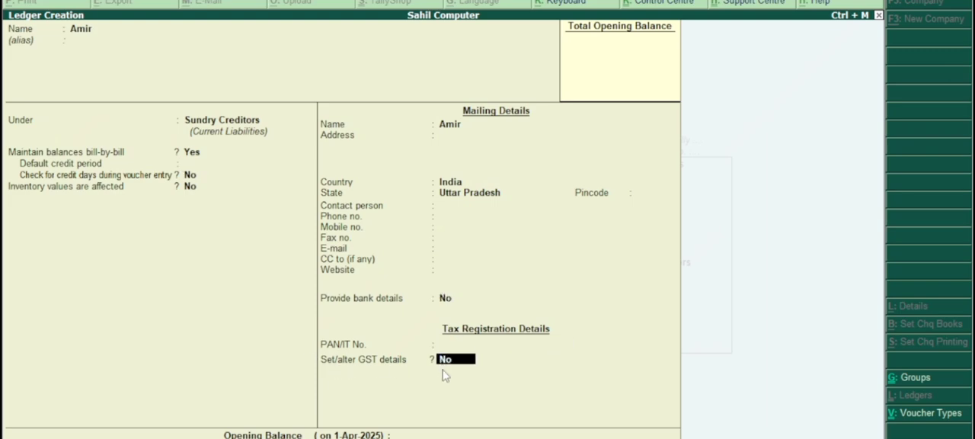
{"action": "key", "text": "y"}
{"action": "key", "text": "Return"}
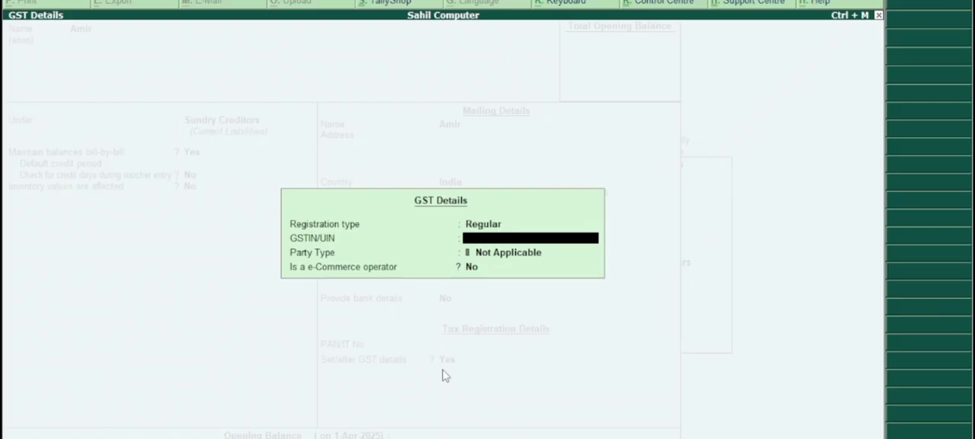
Enter the supplier's GSTIN, keep party type Not Applicable and e-commerce operator No, and save the ledger.
{"action": "type", "text": "09KLJU4451G5201"}
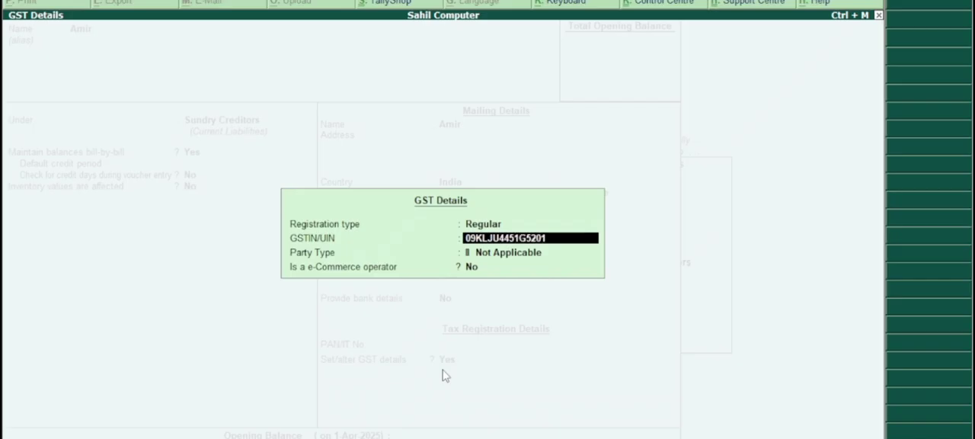
{"action": "key", "text": "BackSpace"}
{"action": "key", "text": "Return"}
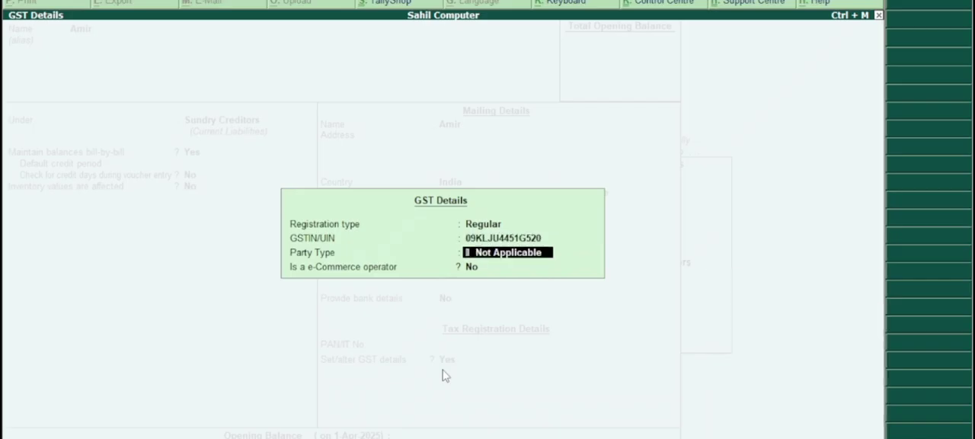
{"action": "key", "text": "Return"}
{"action": "key", "text": "Return"}
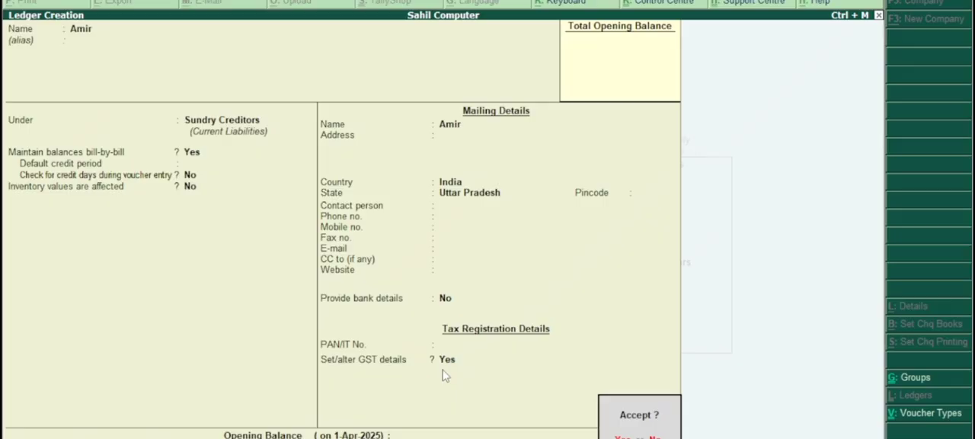
{"action": "key", "text": "Return"}
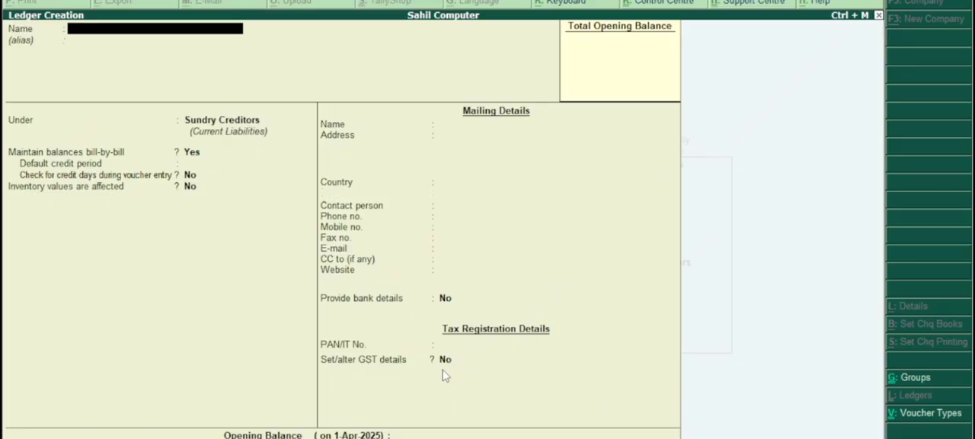
{"action": "key", "text": "Escape"}
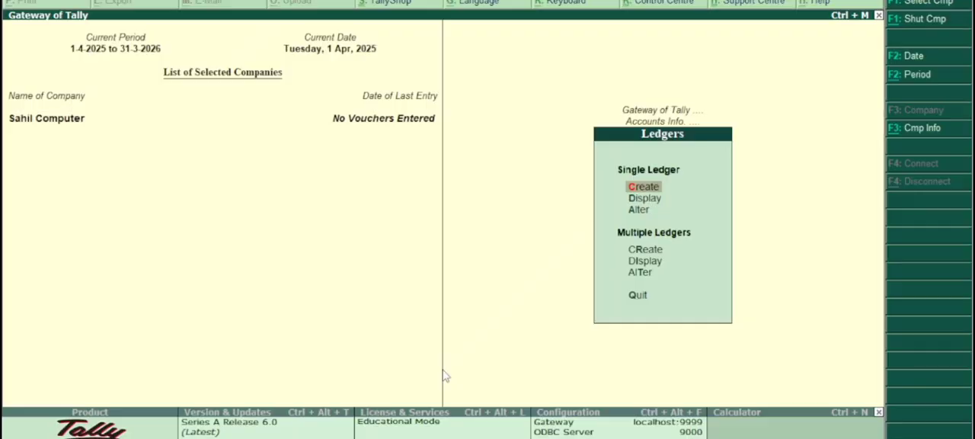
Start a new ledger named Purchase under the Purchase Accounts group, with inventory values affected.
{"action": "key", "text": "Return"}
{"action": "type", "text": "Pu"}
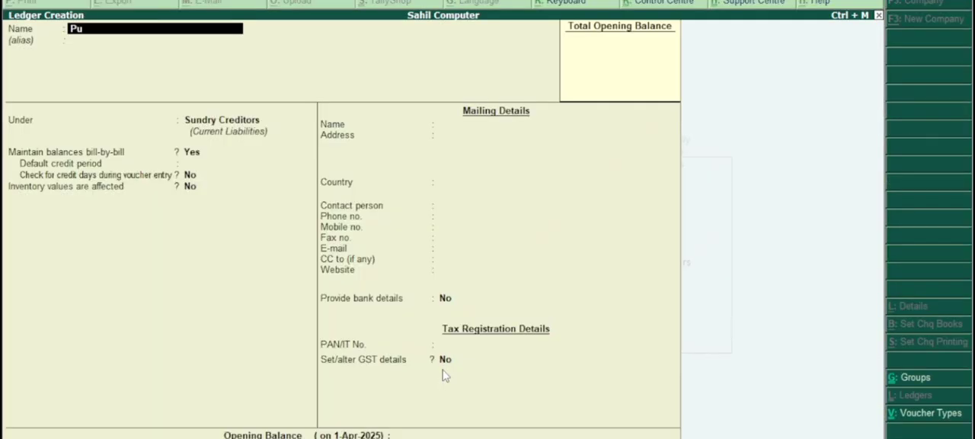
{"action": "type", "text": "rchase"}
{"action": "key", "text": "Return"}
{"action": "key", "text": "Return"}
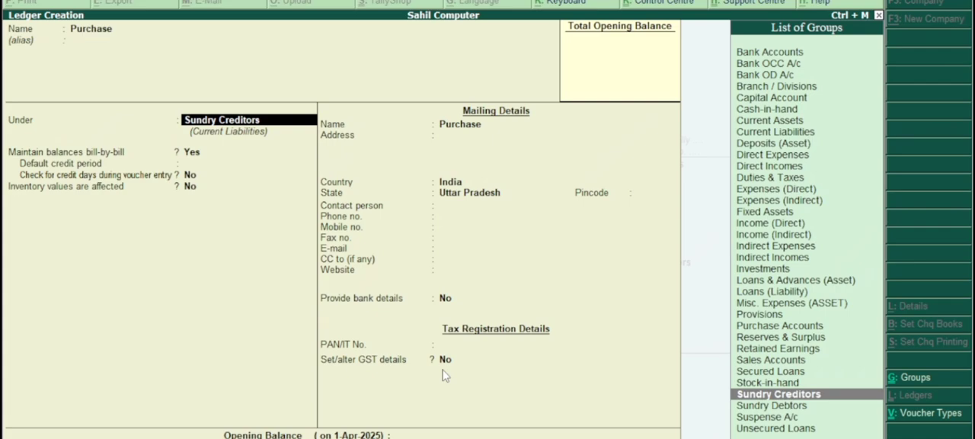
{"action": "key", "text": "Up"}
{"action": "key", "text": "Up"}
{"action": "key", "text": "Up"}
{"action": "key", "text": "Up"}
{"action": "key", "text": "Up"}
{"action": "key", "text": "Up"}
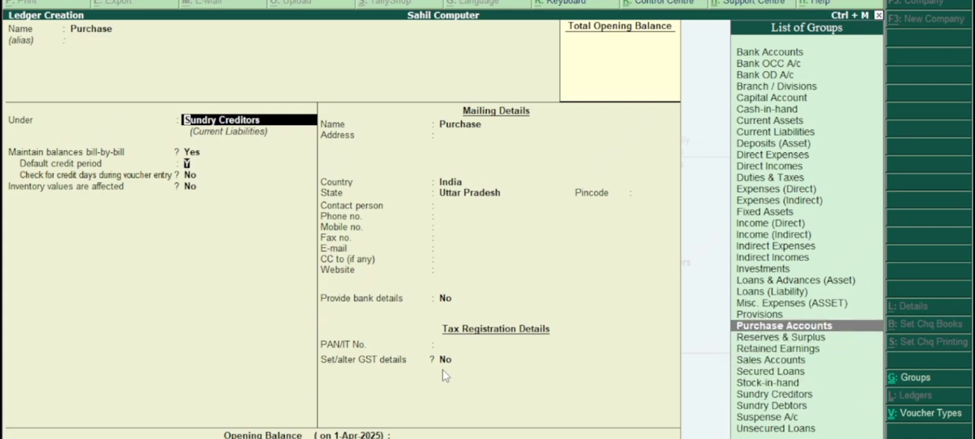
{"action": "key", "text": "Return"}
Keep cost allocation at No and GST Applicable, set the Purchase ledger's type of supply to Goods, and save it.
{"action": "key", "text": "Return"}
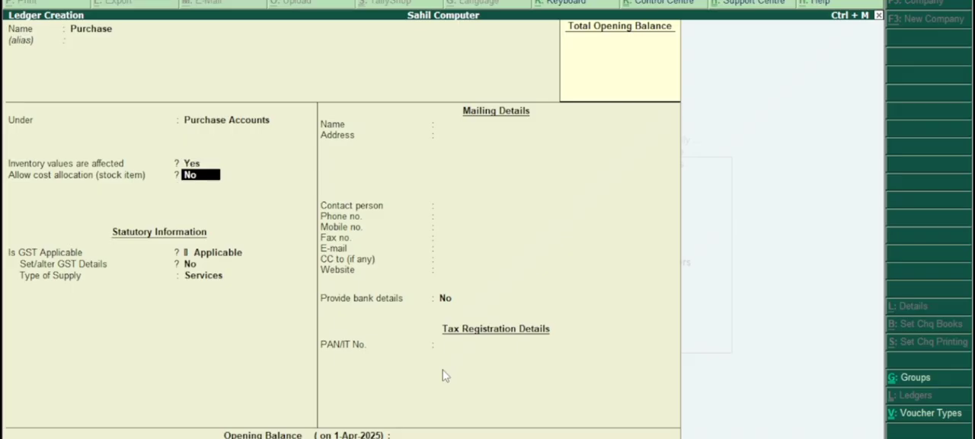
{"action": "key", "text": "Return"}
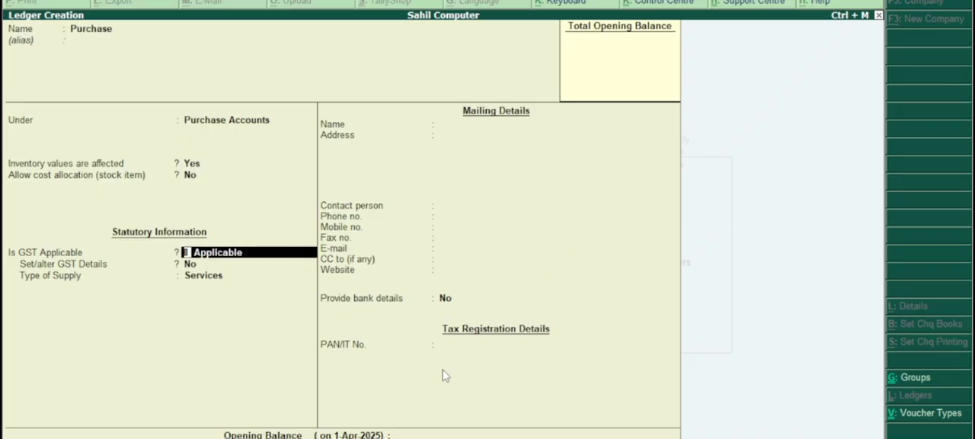
{"action": "key", "text": "Return"}
{"action": "key", "text": "Return"}
{"action": "key", "text": "Up"}
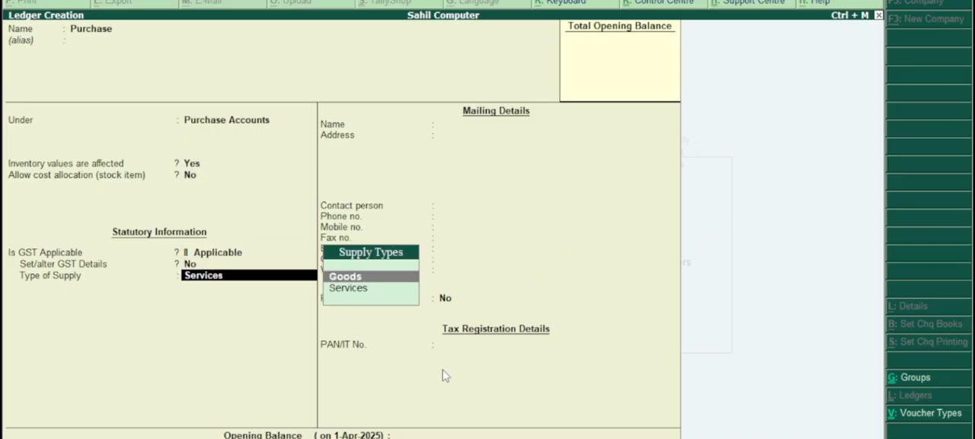
{"action": "key", "text": "Return"}
{"action": "key", "text": "Return"}
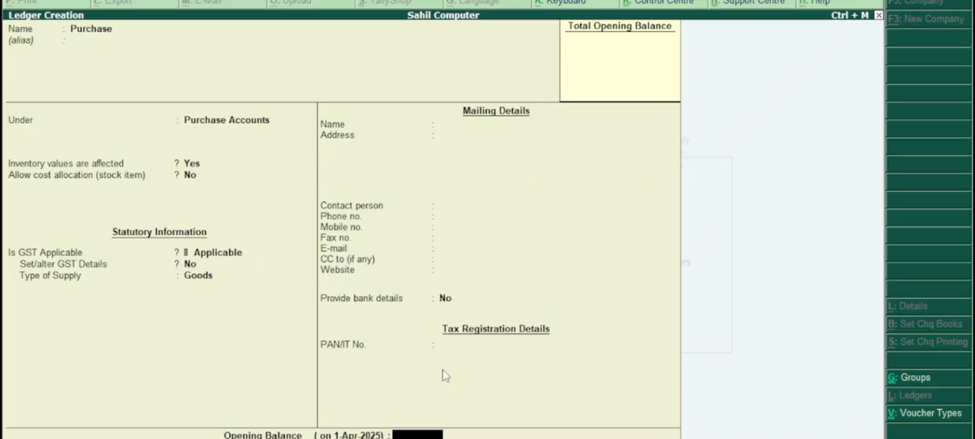
{"action": "key", "text": "Return"}
{"action": "key", "text": "Return"}
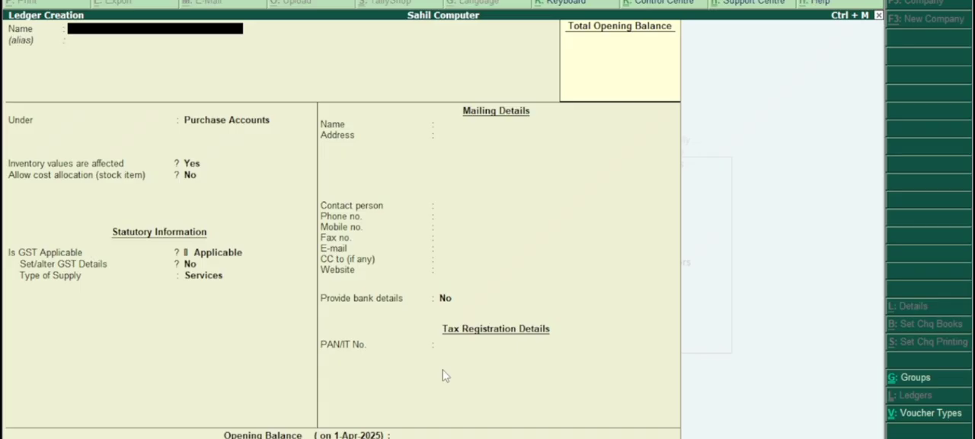
Start a new ledger with the customer's name under Sundry Debtors and maintain its balances bill-by-bill.
{"action": "type", "text": "Dinesh"}
{"action": "key", "text": "Return"}
{"action": "key", "text": "Return"}
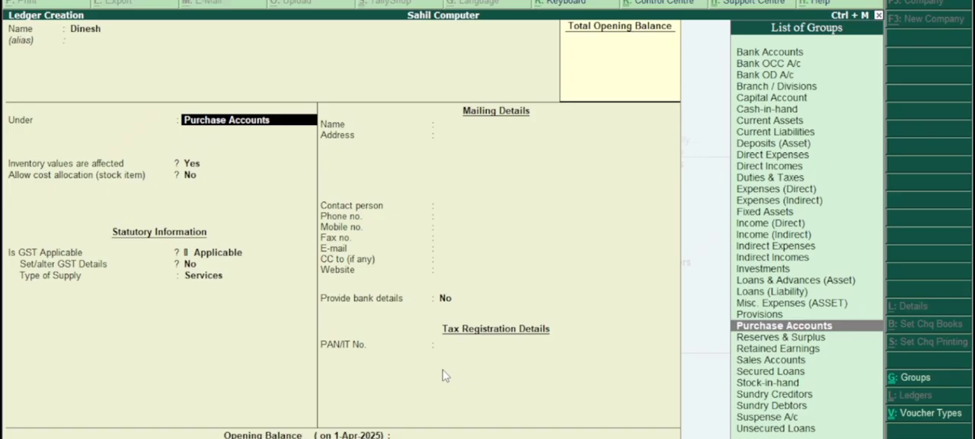
{"action": "key", "text": "Down"}
{"action": "key", "text": "Down"}
{"action": "key", "text": "Down"}
{"action": "key", "text": "Down"}
{"action": "key", "text": "Down"}
{"action": "key", "text": "Down"}
{"action": "key", "text": "Down"}
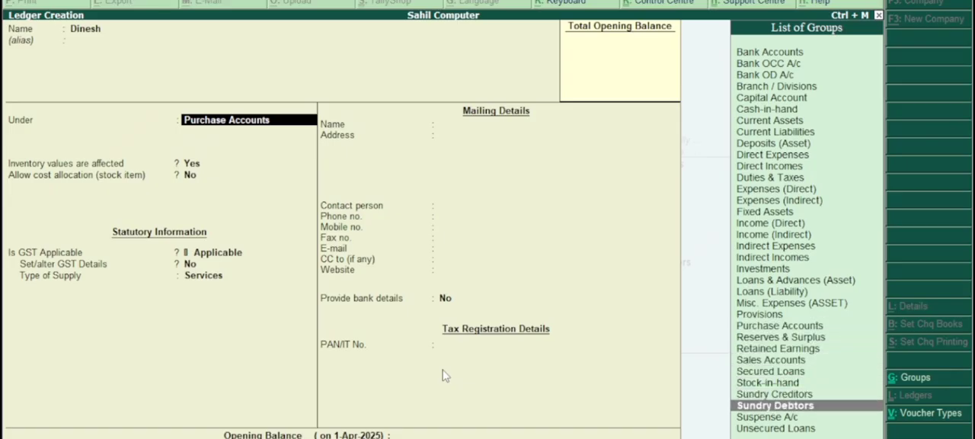
{"action": "key", "text": "Return"}
{"action": "type", "text": "y"}
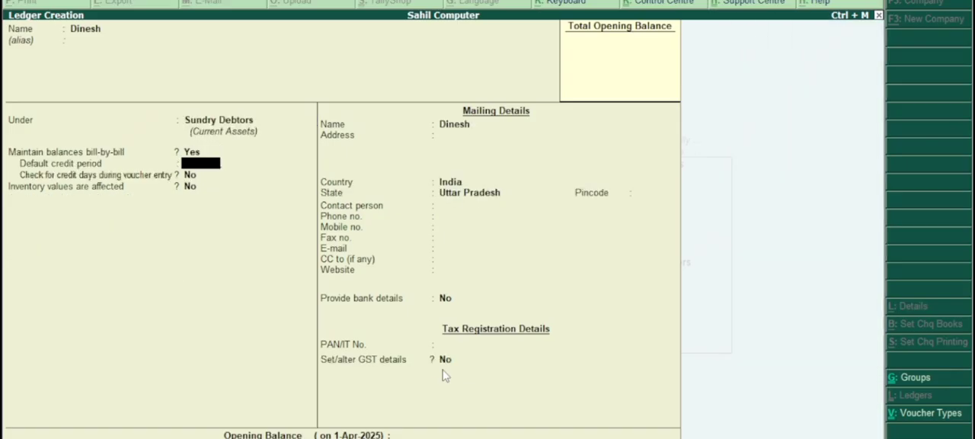
Keep the customer ledger's credit and mailing details as they are, and open its GST details for altering.
{"action": "key", "text": "Return"}
{"action": "key", "text": "Return"}
{"action": "key", "text": "Return"}
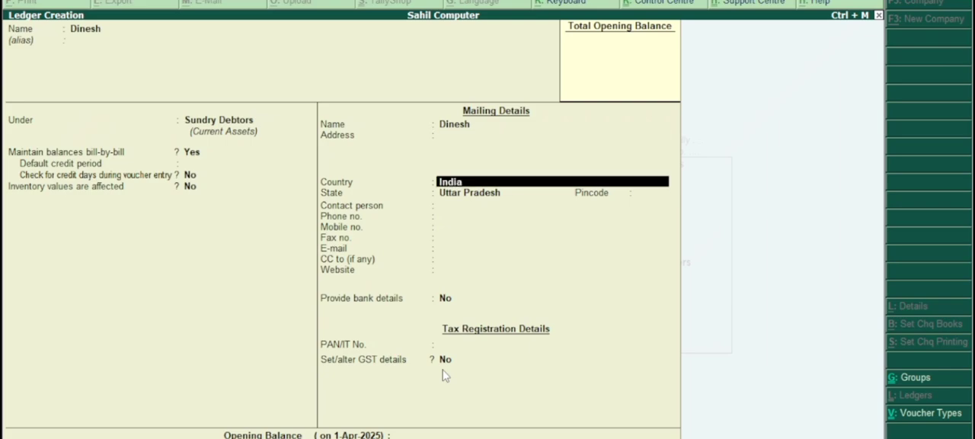
{"action": "key", "text": "Return"}
{"action": "key", "text": "Return"}
{"action": "key", "text": "Return"}
{"action": "key", "text": "Return"}
{"action": "key", "text": "Return"}
{"action": "key", "text": "Return"}
{"action": "key", "text": "Return"}
{"action": "key", "text": "Return"}
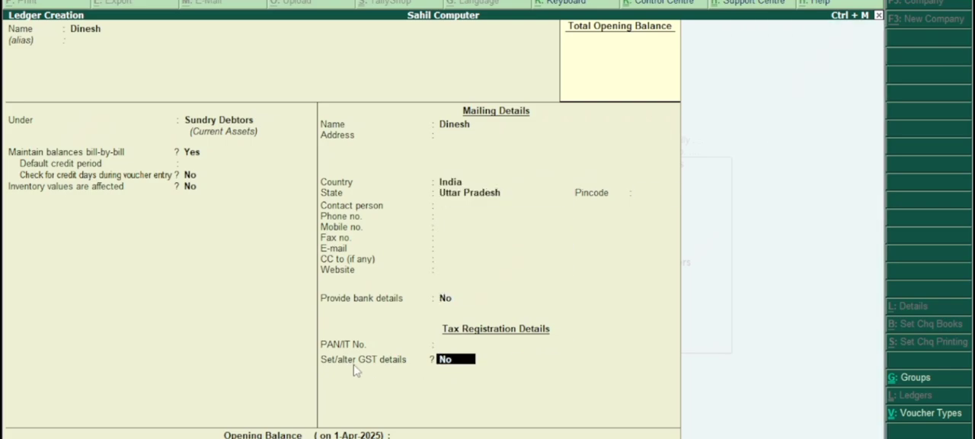
{"action": "key", "text": "y"}
{"action": "key", "text": "Return"}
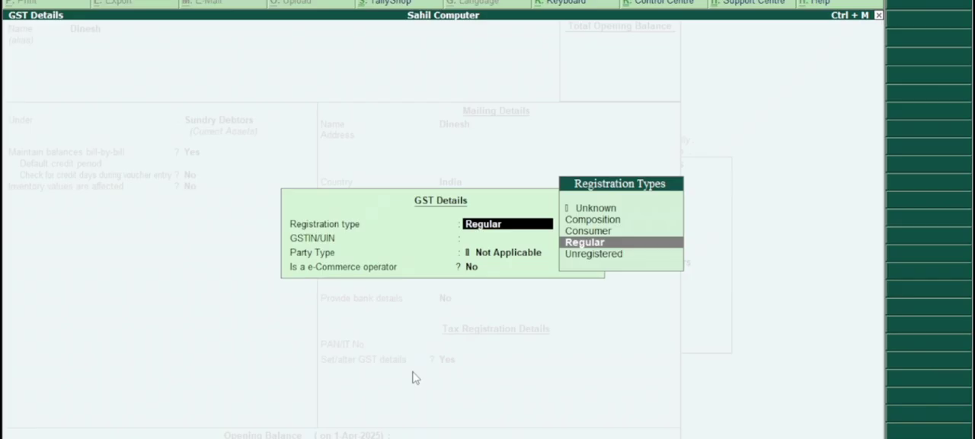
Enter the customer's GSTIN with Regular registration, keep party type Not Applicable and e-commerce operator No, and save the ledger.
{"action": "key", "text": "Return"}
{"action": "type", "text": "09"}
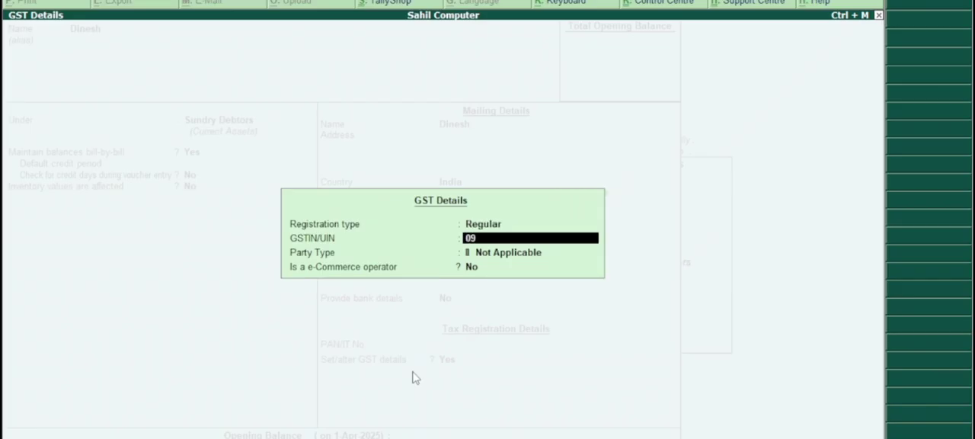
{"action": "type", "text": "GHRF4511D55"}
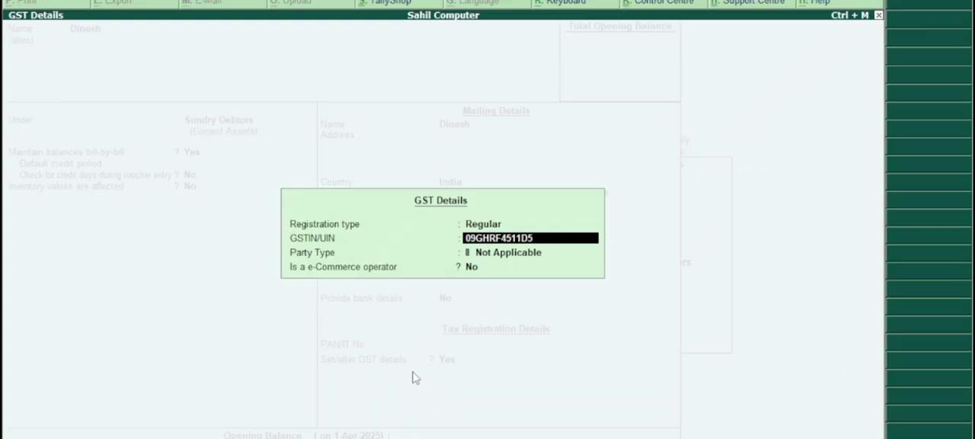
{"action": "key", "text": "Return"}
{"action": "key", "text": "Return"}
{"action": "key", "text": "Return"}
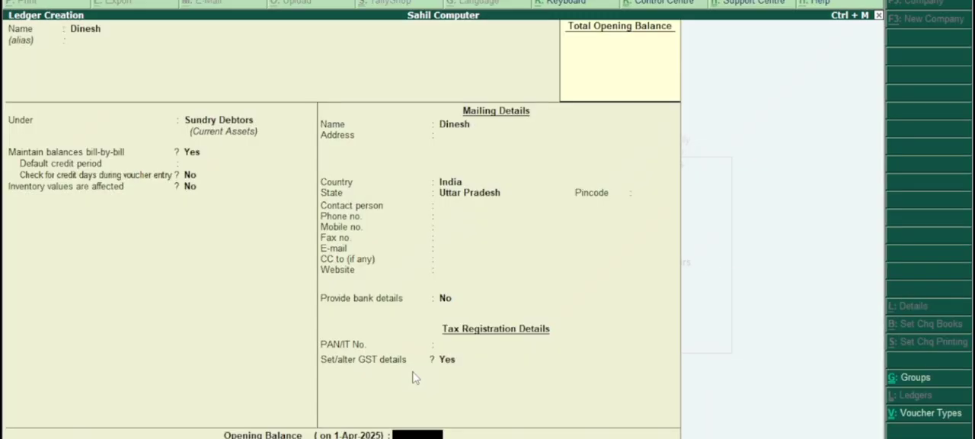
{"action": "key", "text": "Return"}
Start a new ledger named Sale and assign it to the Sales Accounts group.
{"action": "key", "text": "Return"}
{"action": "key", "text": "Escape"}
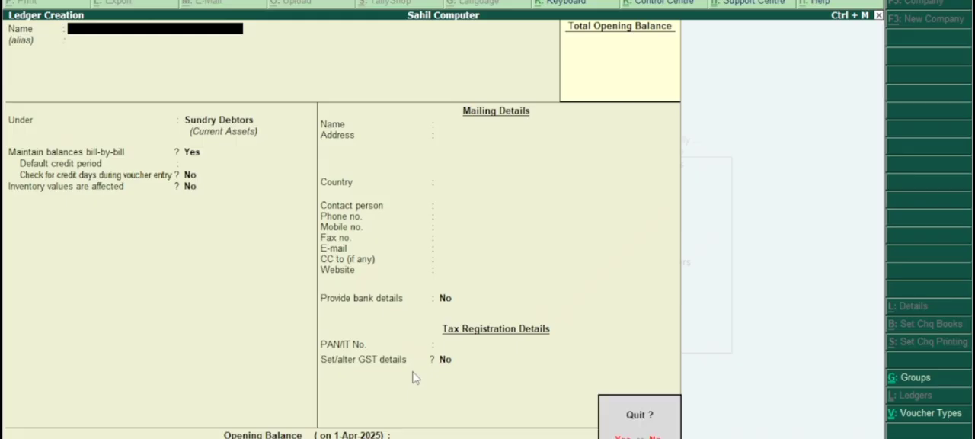
{"action": "key", "text": "Return"}
{"action": "key", "text": "Return"}
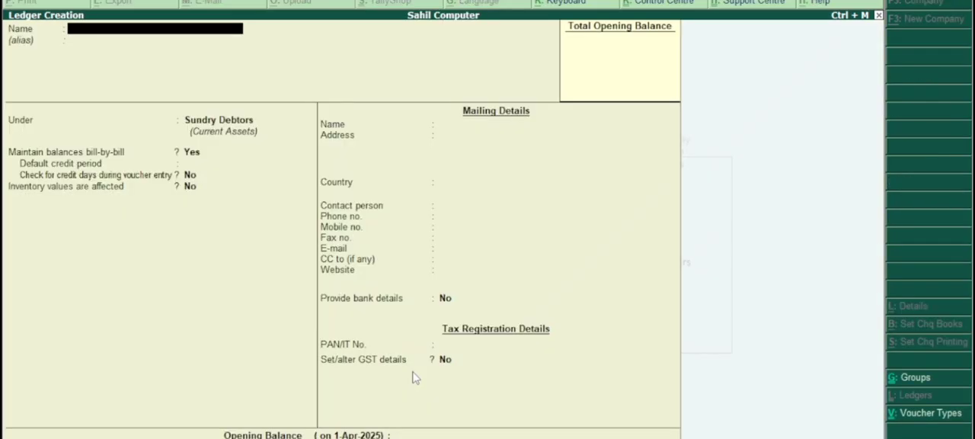
{"action": "type", "text": "Sale"}
{"action": "key", "text": "Return"}
{"action": "key", "text": "Return"}
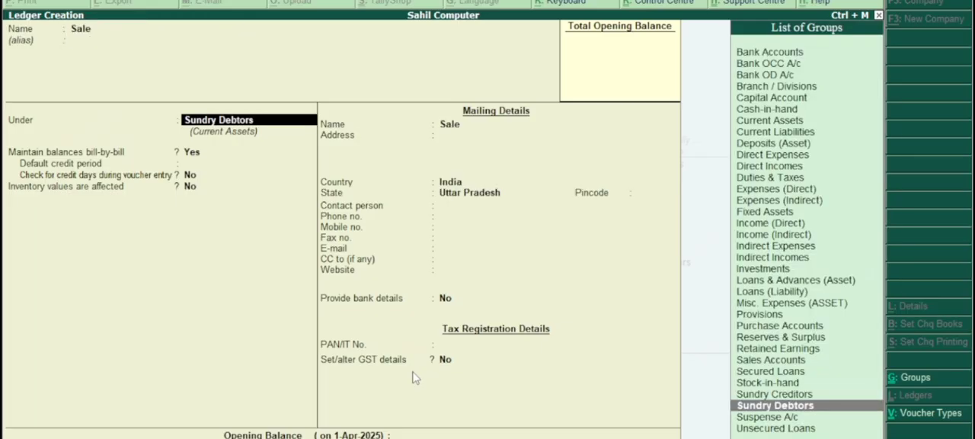
{"action": "key", "text": "Up"}
{"action": "key", "text": "Up"}
{"action": "key", "text": "Up"}
{"action": "key", "text": "Up"}
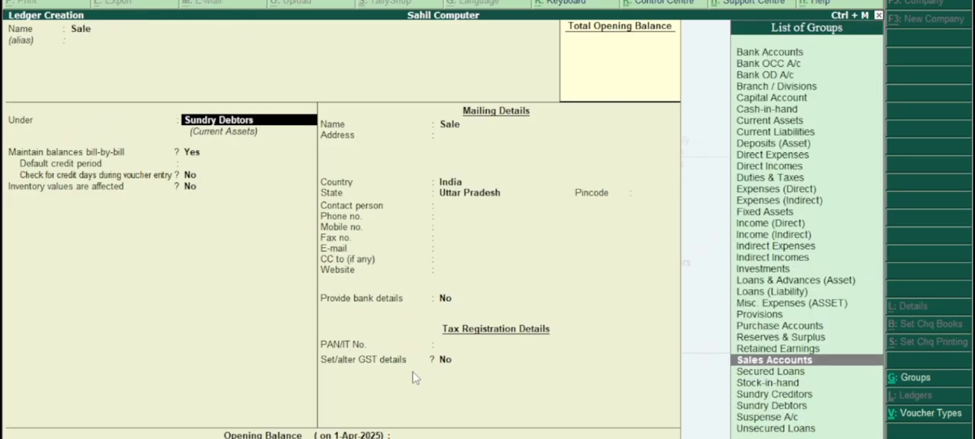
{"action": "key", "text": "Return"}
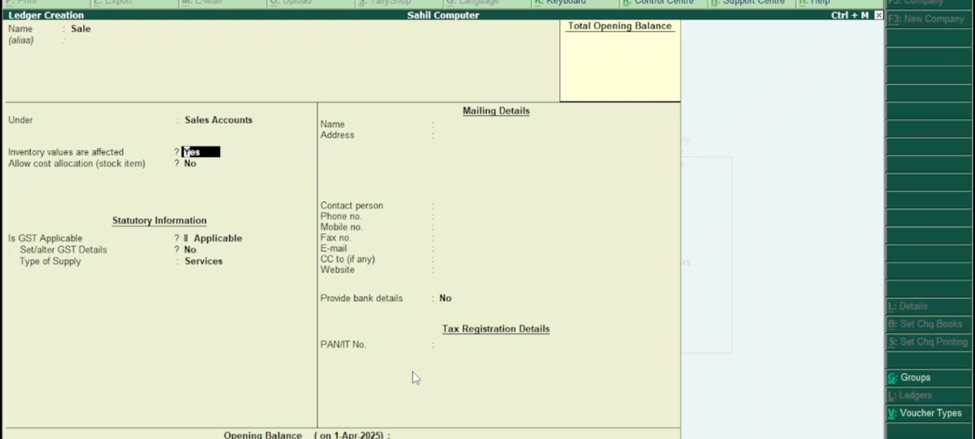
Keep the Sale ledger's inventory and GST settings, set its type of supply to Goods, save it, and leave ledger creation.
{"action": "key", "text": "Return"}
{"action": "key", "text": "Return"}
{"action": "key", "text": "Return"}
{"action": "key", "text": "Return"}
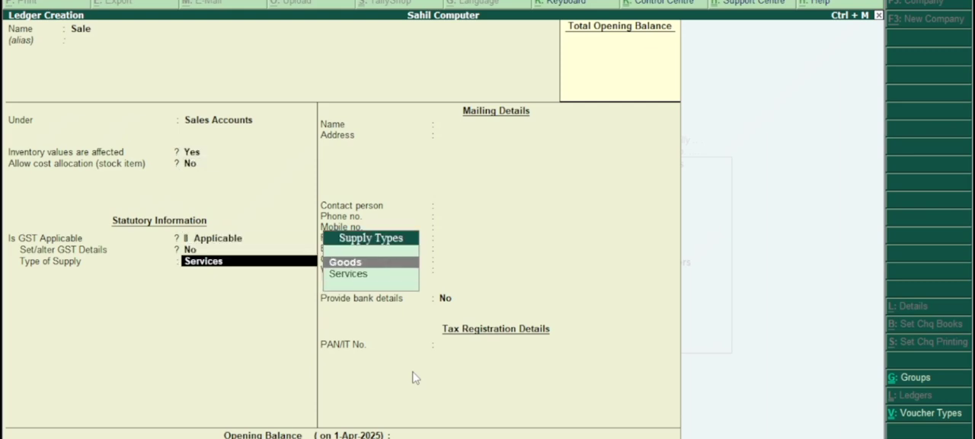
{"action": "key", "text": "Return"}
{"action": "key", "text": "Return"}
{"action": "key", "text": "Return"}
{"action": "key", "text": "Return"}
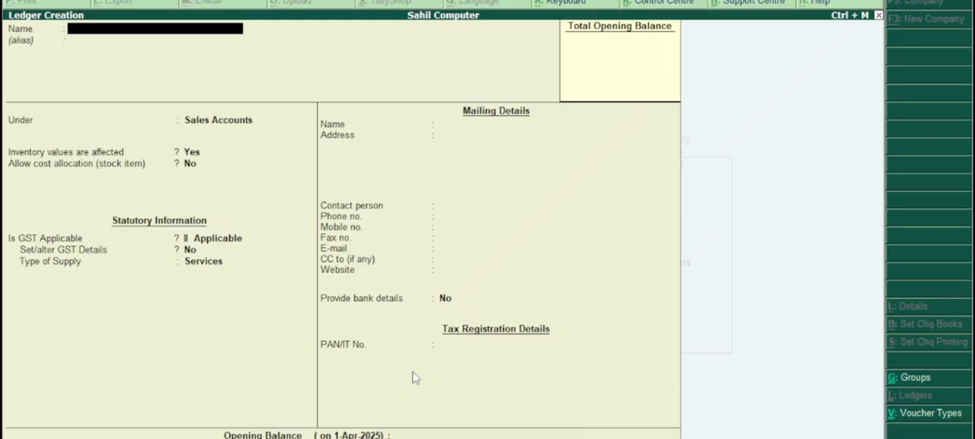
{"action": "key", "text": "Escape"}
{"action": "key", "text": "Escape"}
{"action": "key", "text": "Escape"}
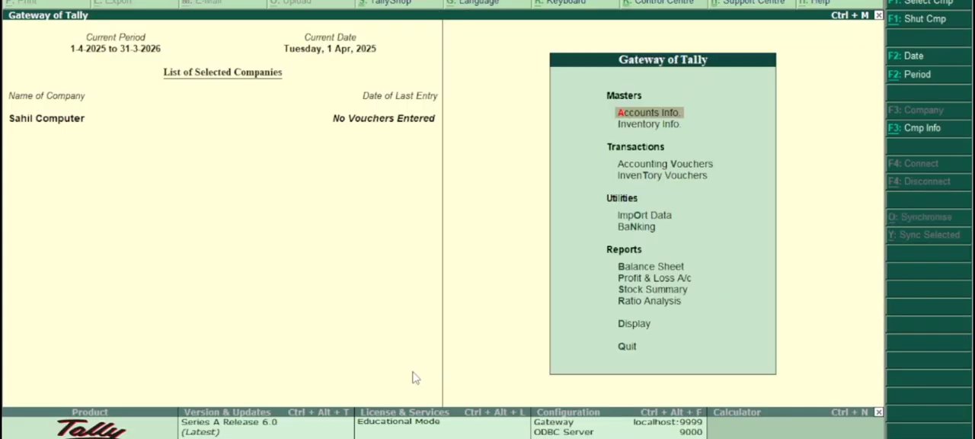
Create a simple unit of measure with symbol pcs, formal name Pieces and 0 decimal places.
{"action": "key", "text": "Down"}
{"action": "key", "text": "Return"}
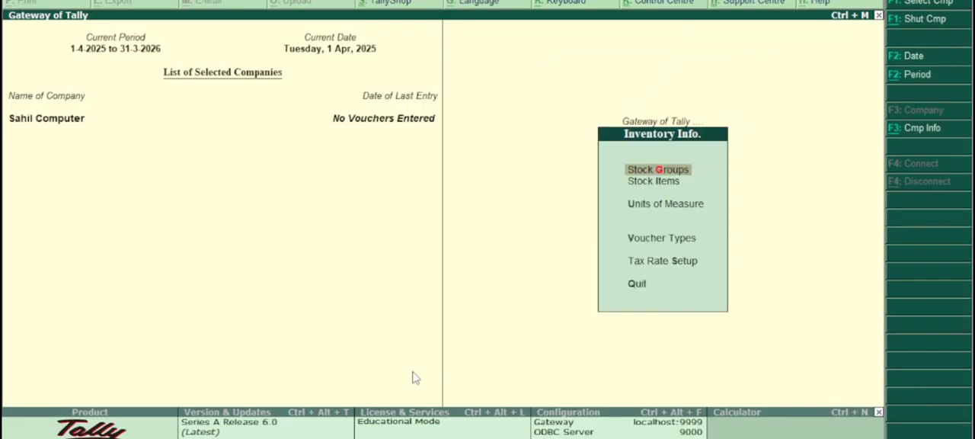
{"action": "key", "text": "Down"}
{"action": "key", "text": "Down"}
{"action": "key", "text": "Return"}
{"action": "key", "text": "Return"}
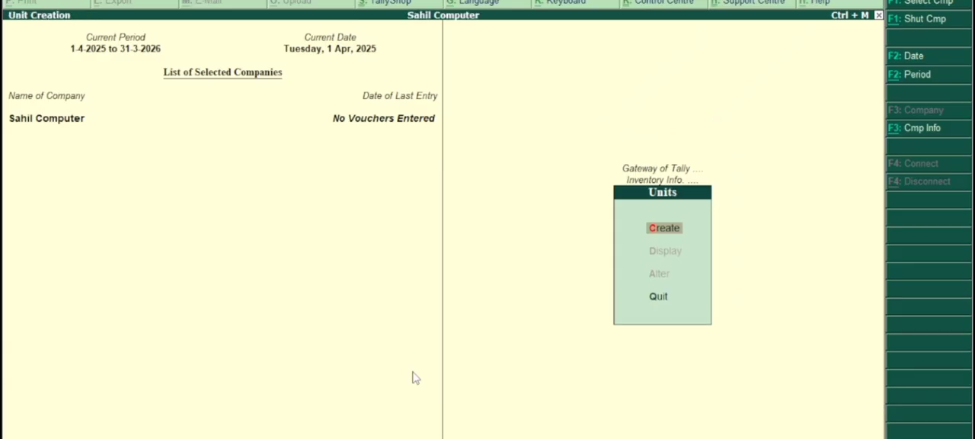
{"action": "type", "text": "pcs"}
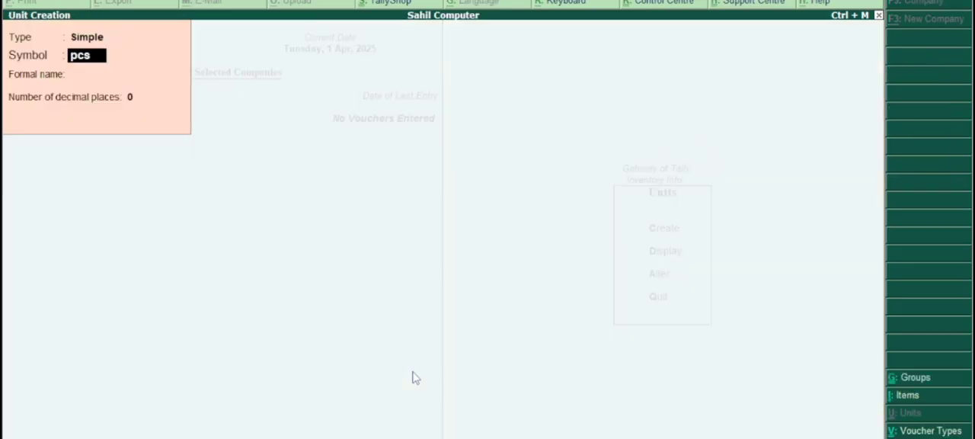
{"action": "key", "text": "Return"}
{"action": "type", "text": "Pi"}
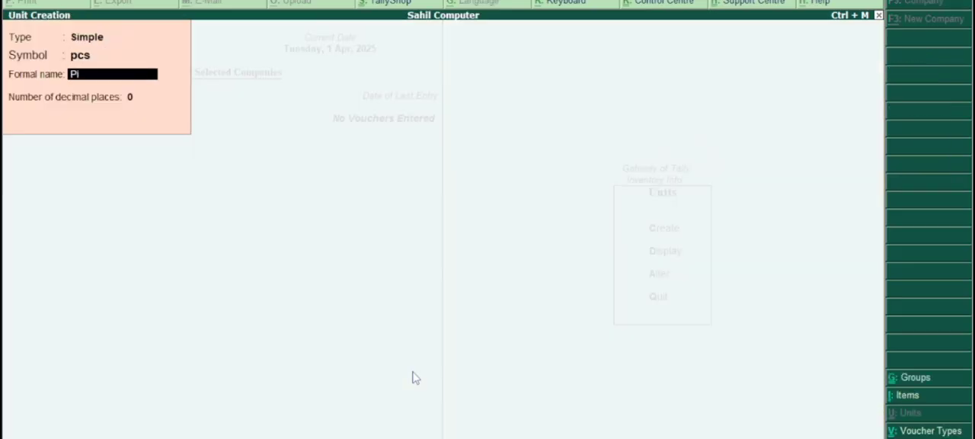
{"action": "type", "text": "eces"}
{"action": "key", "text": "Return"}
{"action": "key", "text": "Return"}
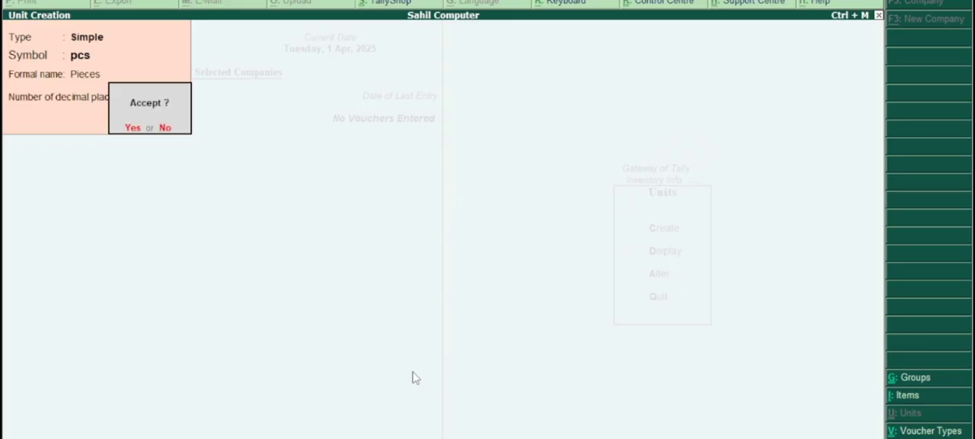
{"action": "key", "text": "Return"}
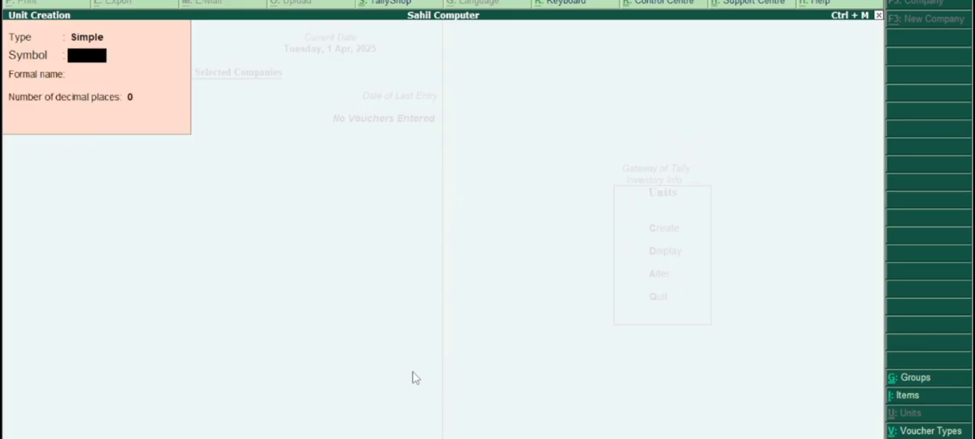
{"action": "key", "text": "Escape"}
{"action": "key", "text": "Return"}
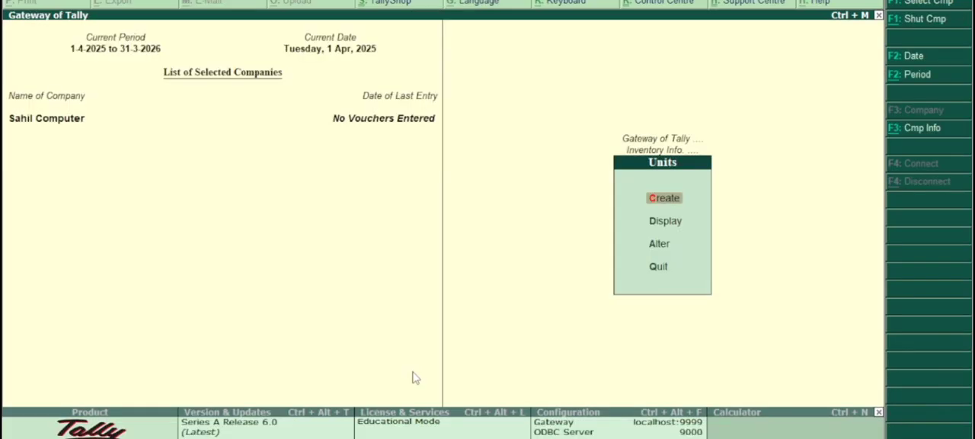
{"action": "key", "text": "Escape"}
Start a new stock item named Computer under the Primary group with pcs as its unit.
{"action": "key", "text": "Up"}
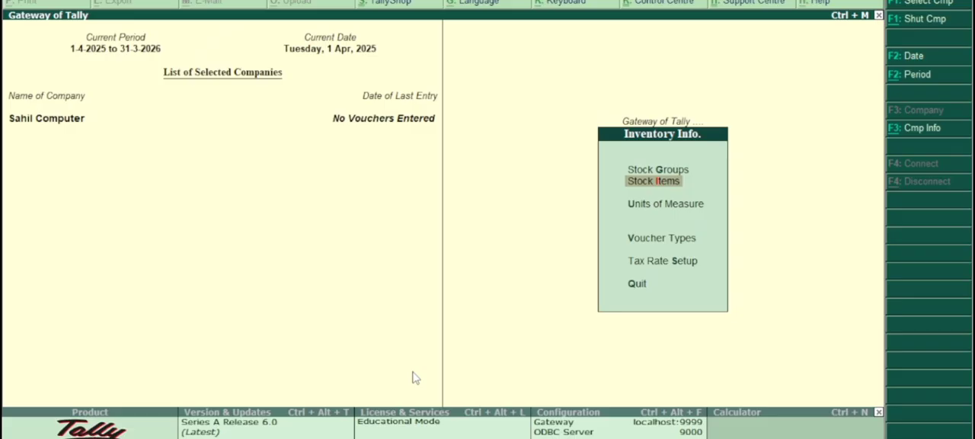
{"action": "key", "text": "Return"}
{"action": "key", "text": "Return"}
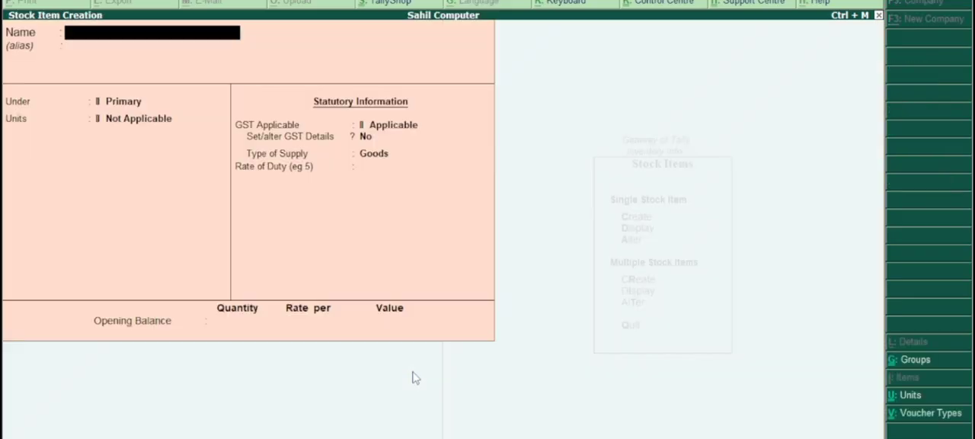
{"action": "type", "text": "Computer"}
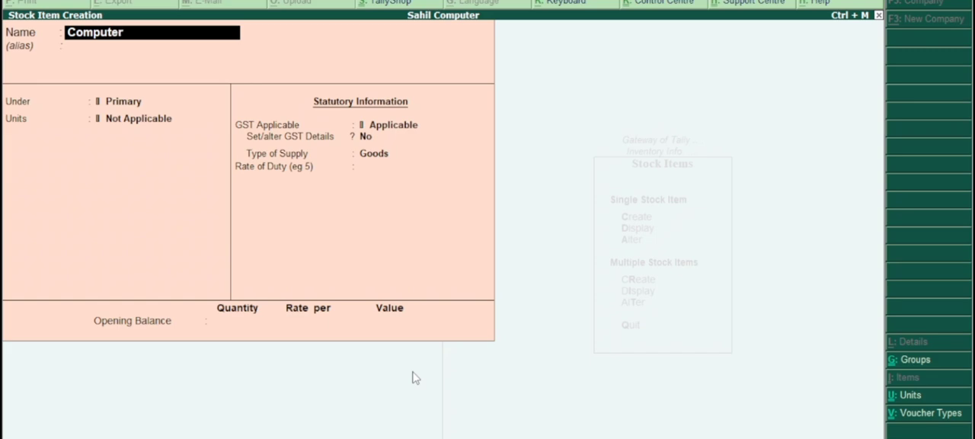
{"action": "key", "text": "Return"}
{"action": "key", "text": "Return"}
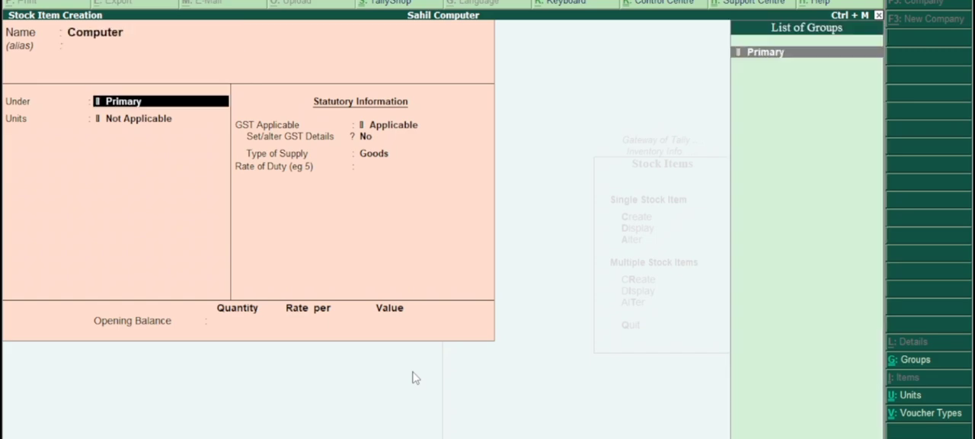
{"action": "key", "text": "Return"}
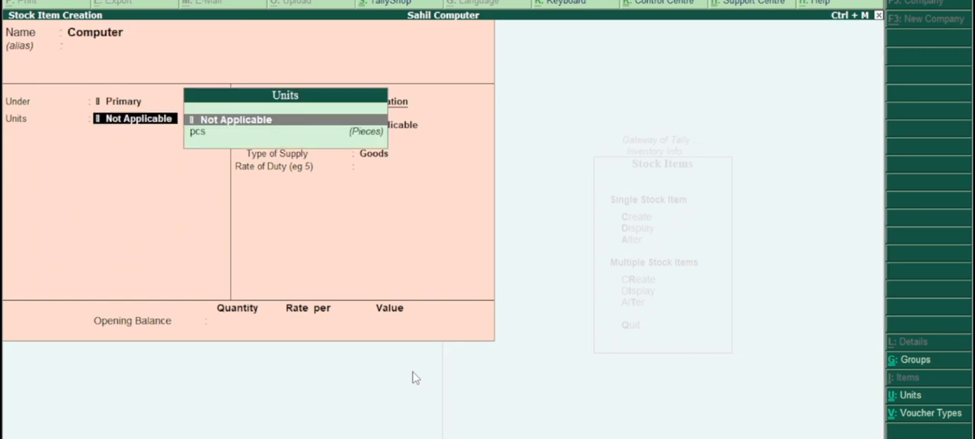
{"action": "key", "text": "Down"}
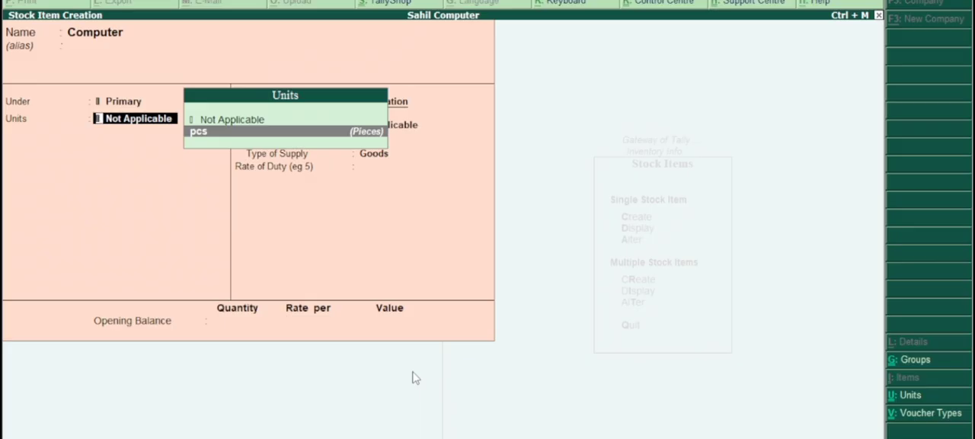
{"action": "key", "text": "Return"}
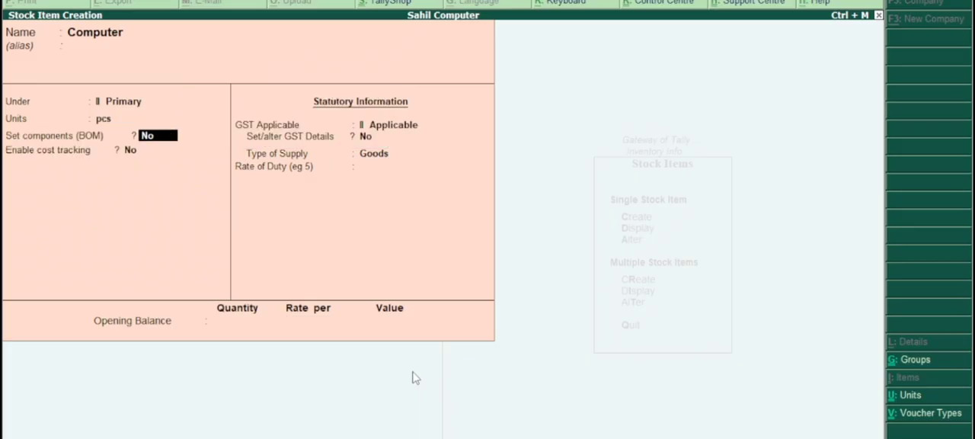
Leave components (BOM) off, enable cost tracking, keep GST Applicable, and open the item's GST details for altering.
{"action": "key", "text": "Return"}
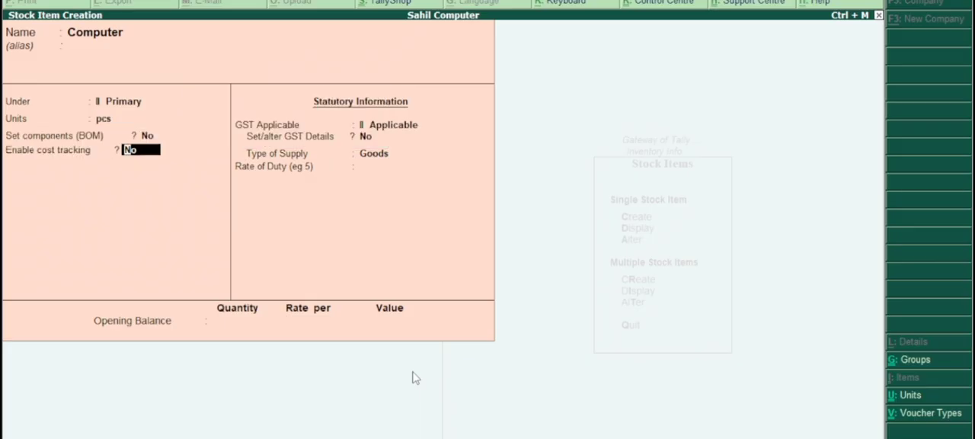
{"action": "type", "text": "y"}
{"action": "key", "text": "Return"}
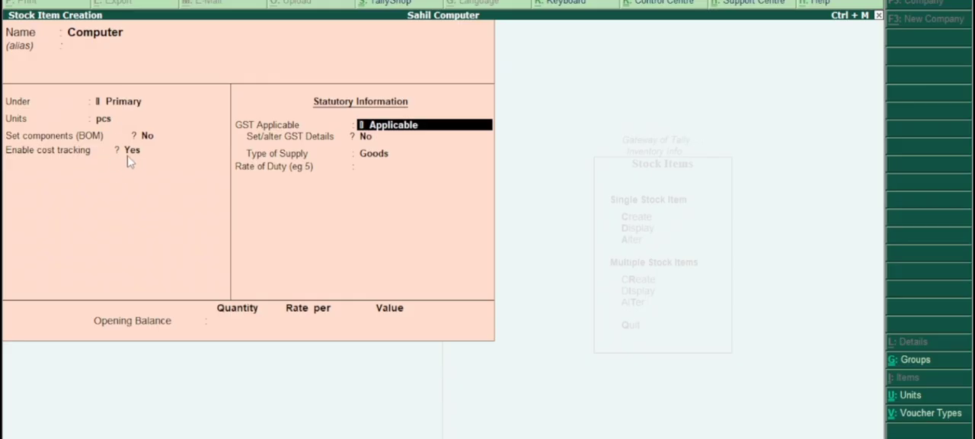
{"action": "key", "text": "Return"}
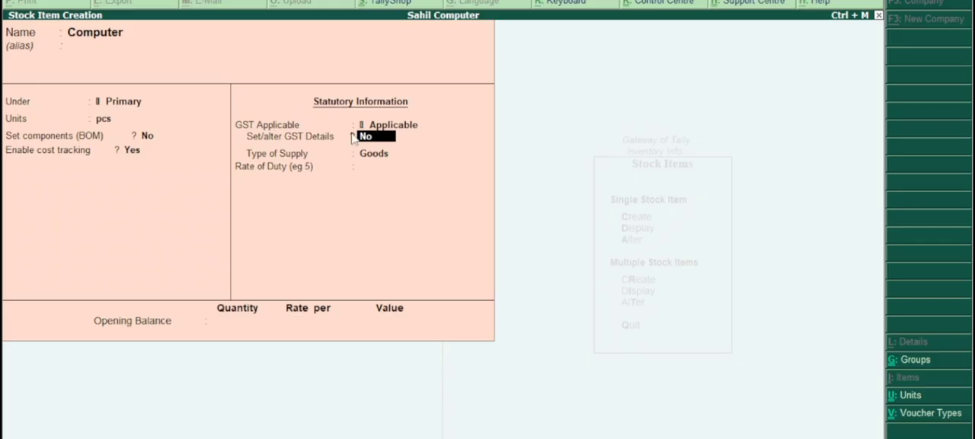
{"action": "type", "text": "y"}
{"action": "key", "text": "Return"}
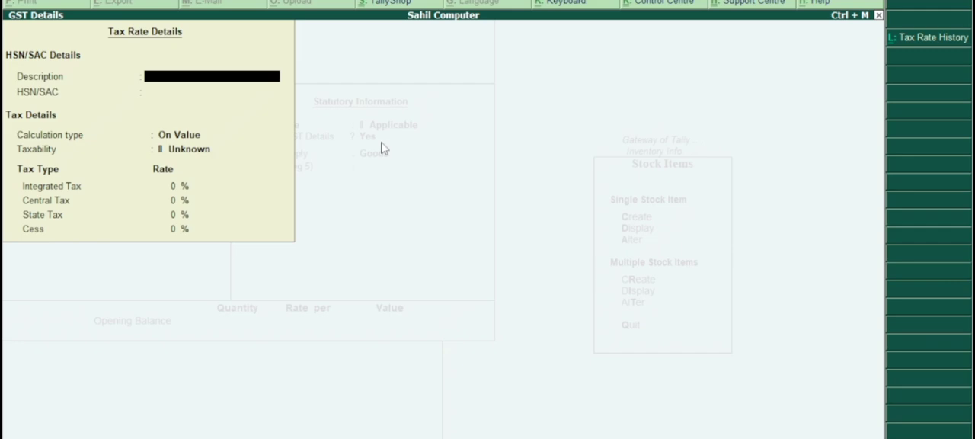
Enter Computer as the GST description and 456 as the HSN/SAC code.
{"action": "type", "text": "Computer"}
{"action": "key", "text": "Return"}
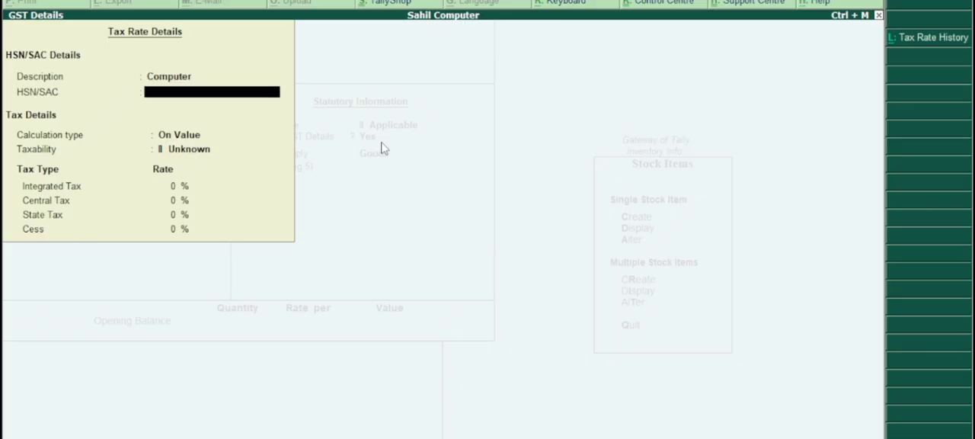
{"action": "type", "text": "456556"}
{"action": "key", "text": "BackSpace"}
{"action": "key", "text": "BackSpace"}
{"action": "key", "text": "BackSpace"}
{"action": "key", "text": "Return"}
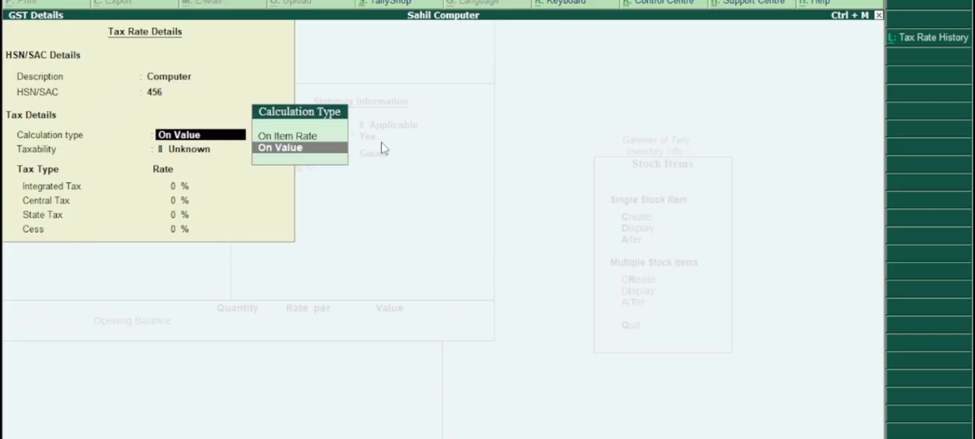
Go back to the HSN/SAC code and change it to 45544.
{"action": "key", "text": "Return"}
{"action": "key", "text": "Down"}
{"action": "key", "text": "Down"}
{"action": "key", "text": "Down"}
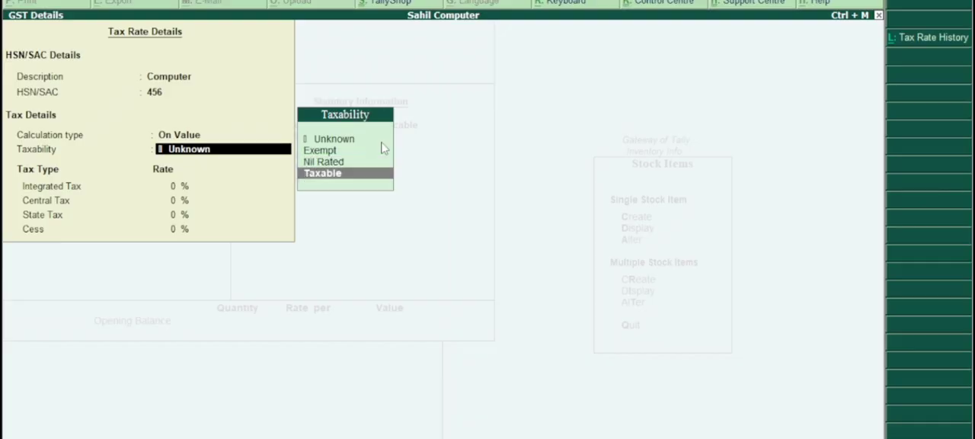
{"action": "key", "text": "BackSpace"}
{"action": "key", "text": "BackSpace"}
{"action": "key", "text": "BackSpace"}
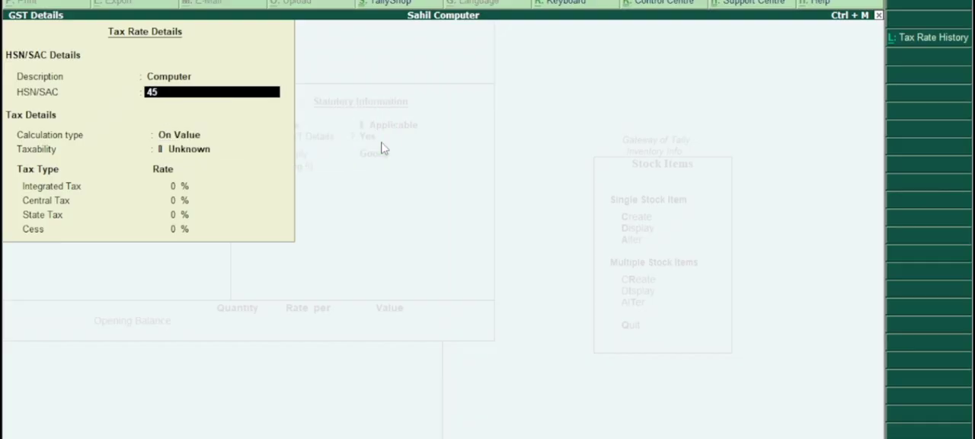
{"action": "type", "text": "544"}
{"action": "key", "text": "Return"}
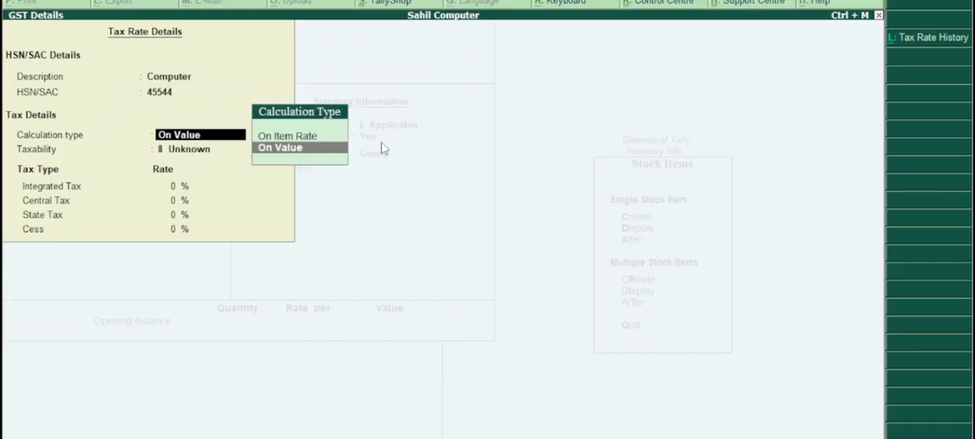
Keep calculation type On Value, set taxability to Taxable and integrated tax to 12%, and accept the GST details with 0% cess.
{"action": "key", "text": "Return"}
{"action": "key", "text": "Down"}
{"action": "key", "text": "Down"}
{"action": "key", "text": "Down"}
{"action": "key", "text": "Return"}
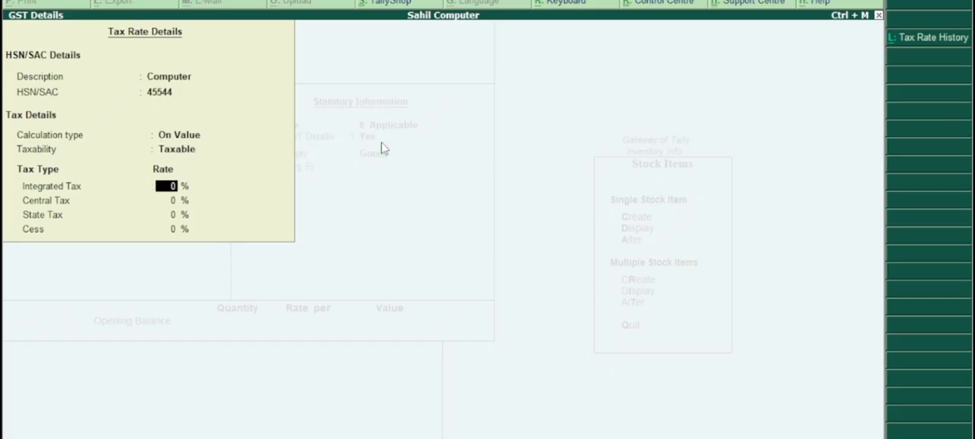
{"action": "type", "text": "12"}
{"action": "key", "text": "Return"}
{"action": "key", "text": "Return"}
{"action": "key", "text": "Return"}
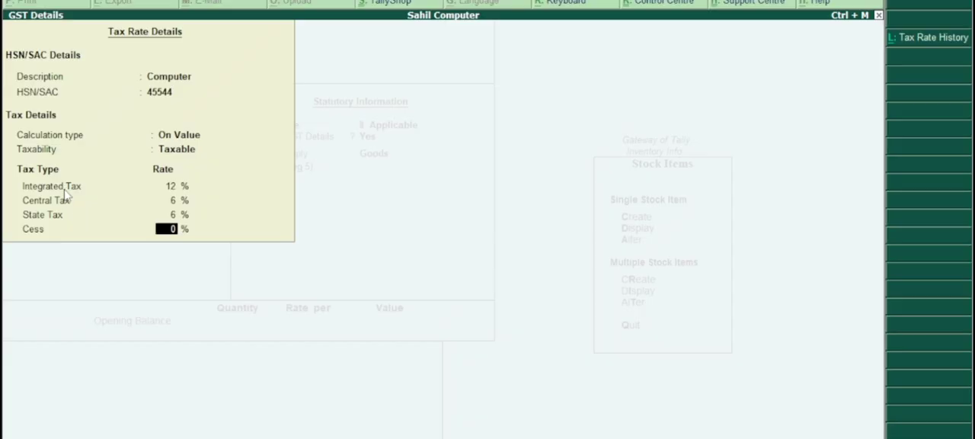
{"action": "key", "text": "Return"}
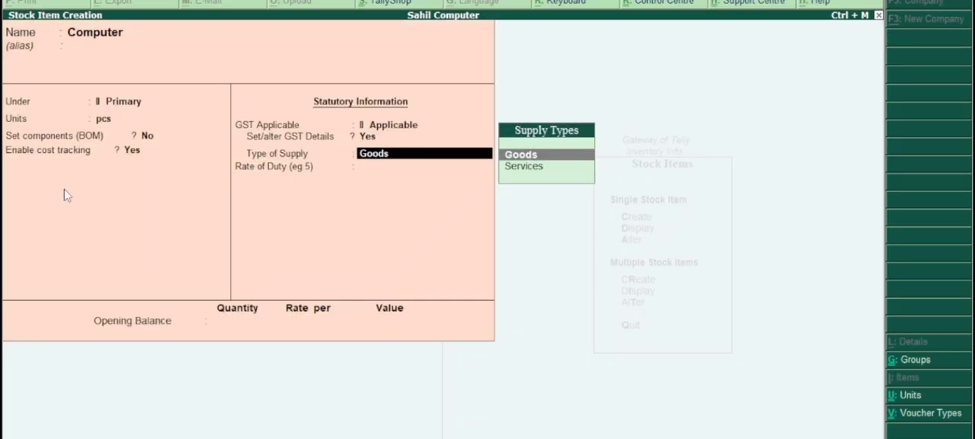
Keep the type of supply as Goods, save the Computer item without an opening balance, and leave stock item creation.
{"action": "key", "text": "Return"}
{"action": "key", "text": "Return"}
{"action": "key", "text": "Return"}
{"action": "key", "text": "Return"}
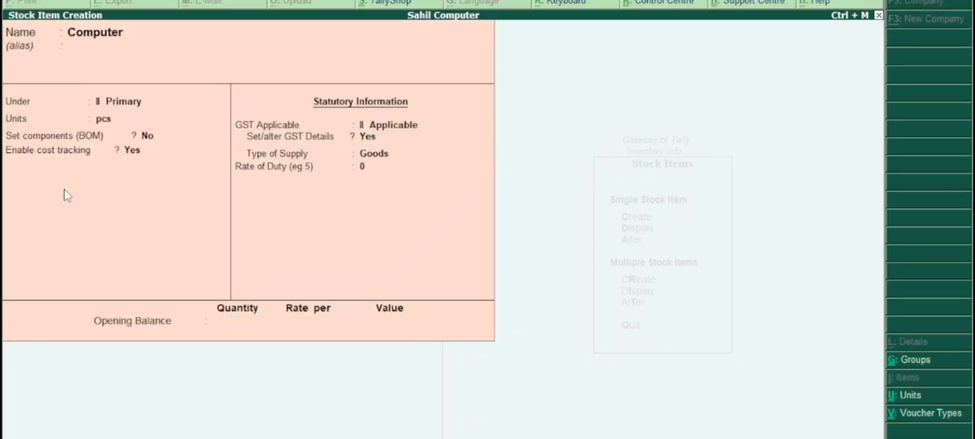
{"action": "key", "text": "Escape"}
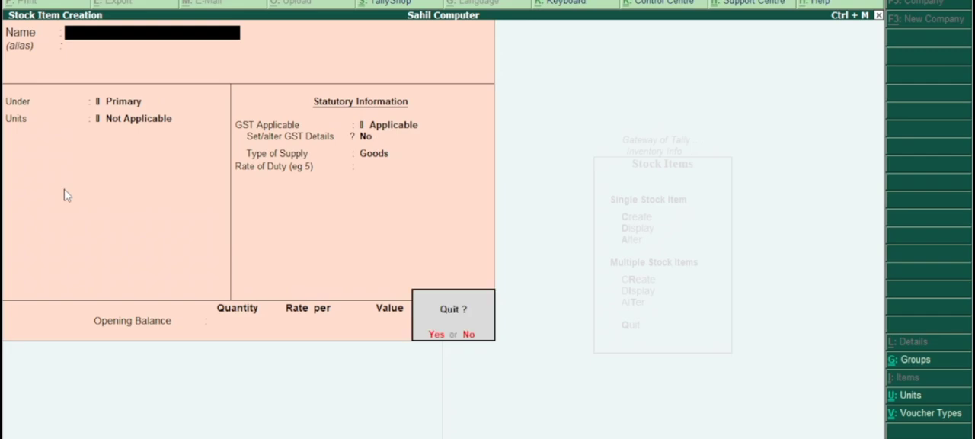
{"action": "key", "text": "Return"}
{"action": "key", "text": "Escape"}
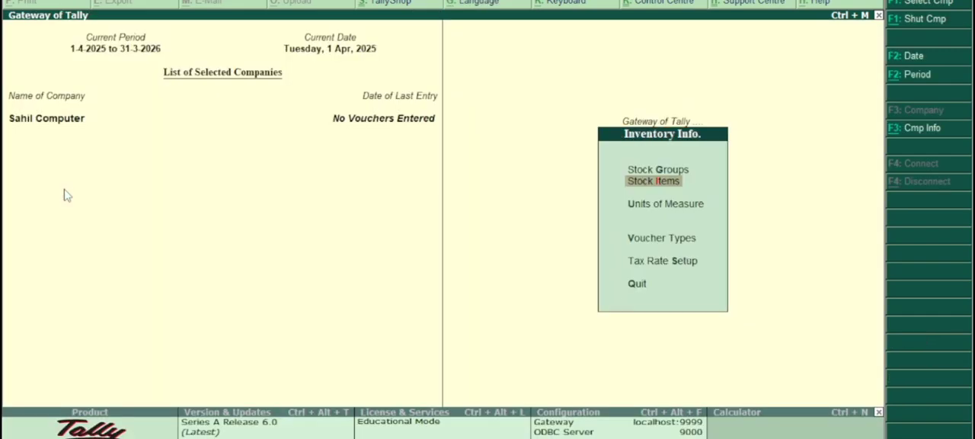
Start a purchase voucher with supplier invoice number 01 dated 1-Apr-2025.
{"action": "key", "text": "Escape"}
{"action": "key", "text": "Down"}
{"action": "key", "text": "Down"}
{"action": "key", "text": "Up"}
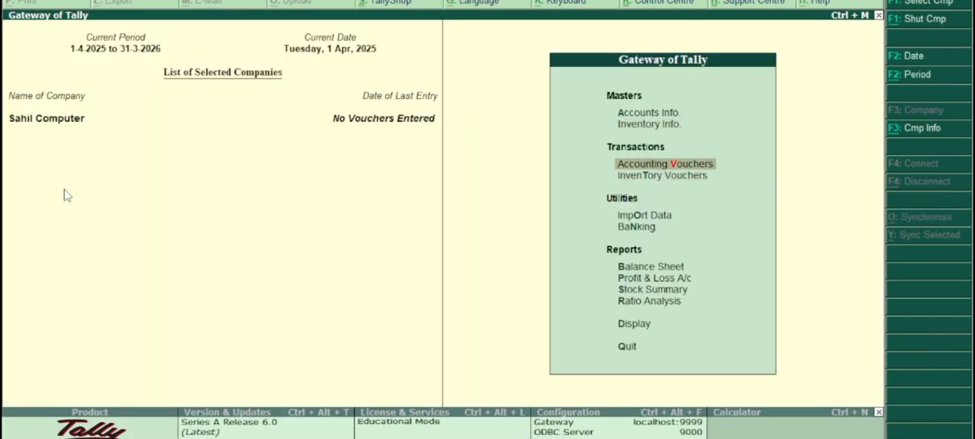
{"action": "key", "text": "Return"}
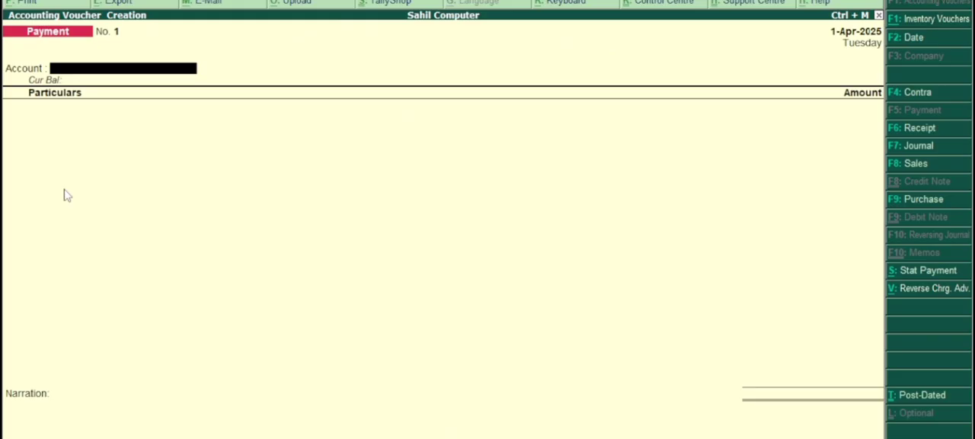
{"action": "key", "text": "F9"}
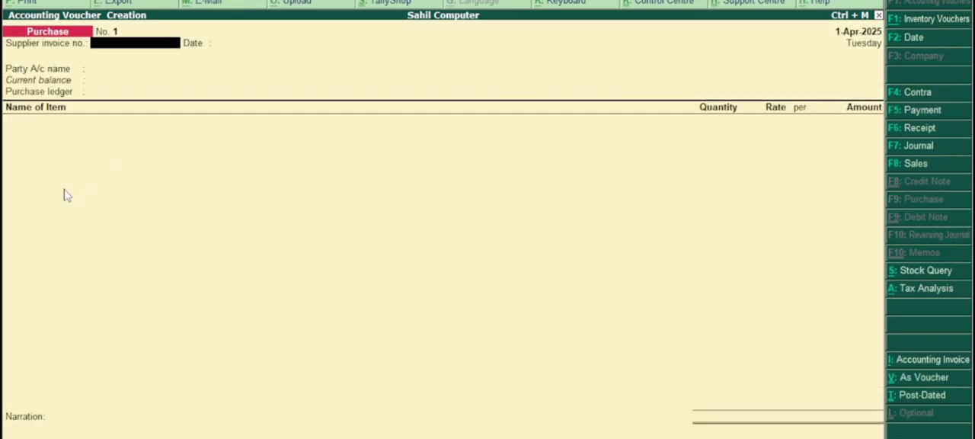
{"action": "type", "text": "01"}
{"action": "key", "text": "Return"}
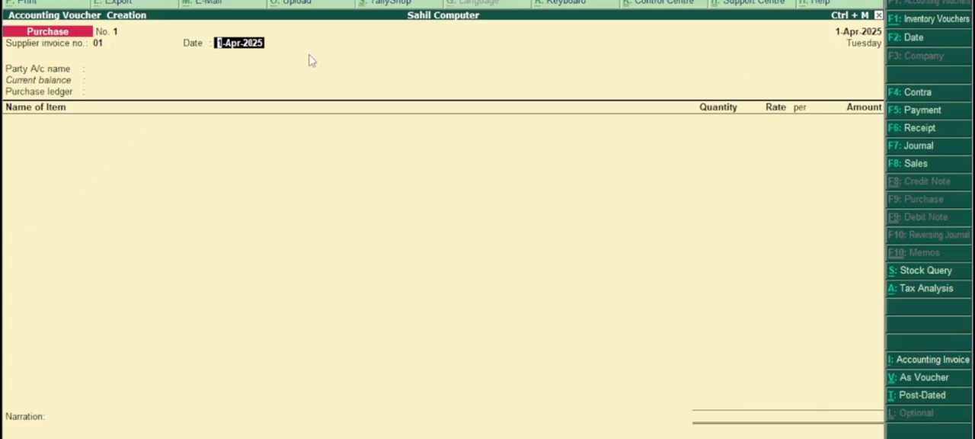
{"action": "key", "text": "Return"}
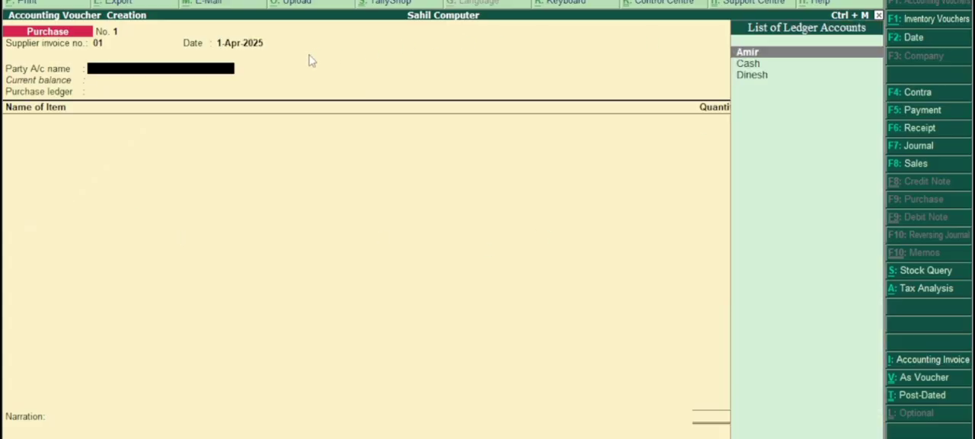
Choose the supplier as the party account, set the dealer type to Regular, and select the Purchase ledger.
{"action": "key", "text": "Return"}
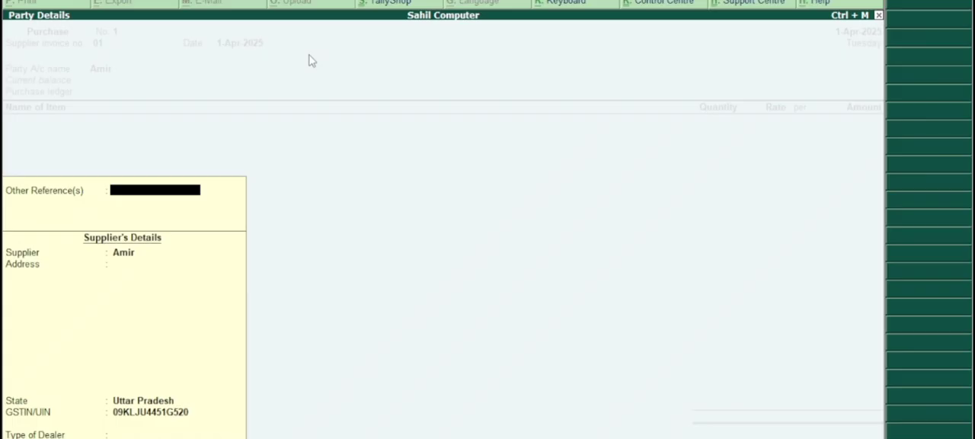
{"action": "key", "text": "Return"}
{"action": "key", "text": "Return"}
{"action": "key", "text": "Return"}
{"action": "key", "text": "Return"}
{"action": "key", "text": "Return"}
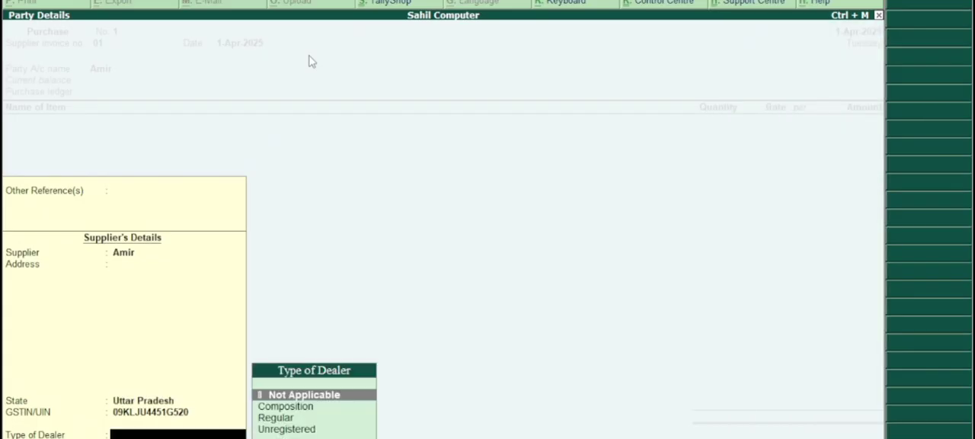
{"action": "key", "text": "Down"}
{"action": "key", "text": "Down"}
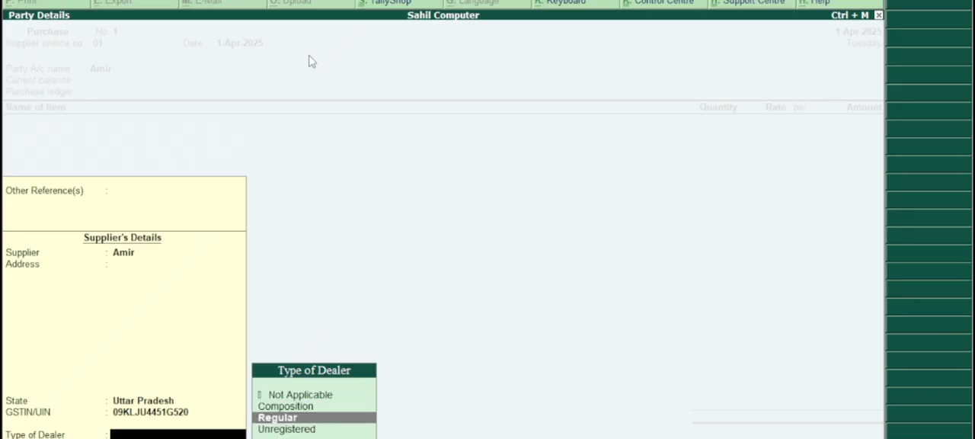
{"action": "key", "text": "Return"}
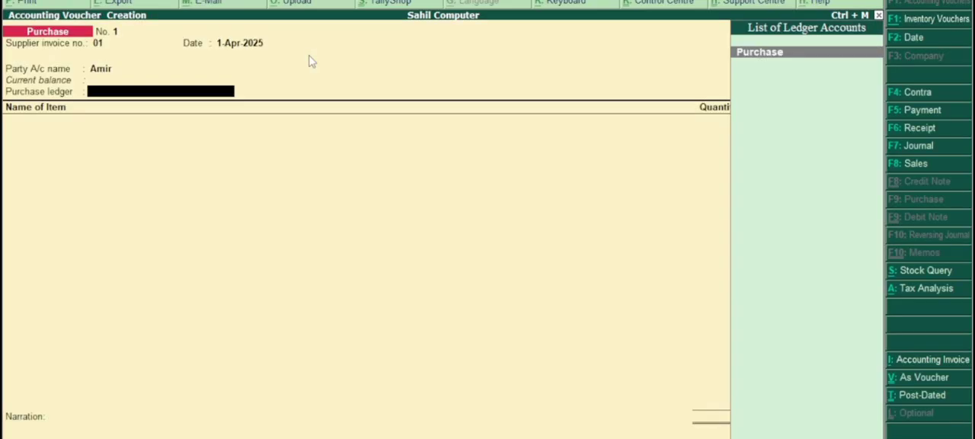
{"action": "key", "text": "Return"}
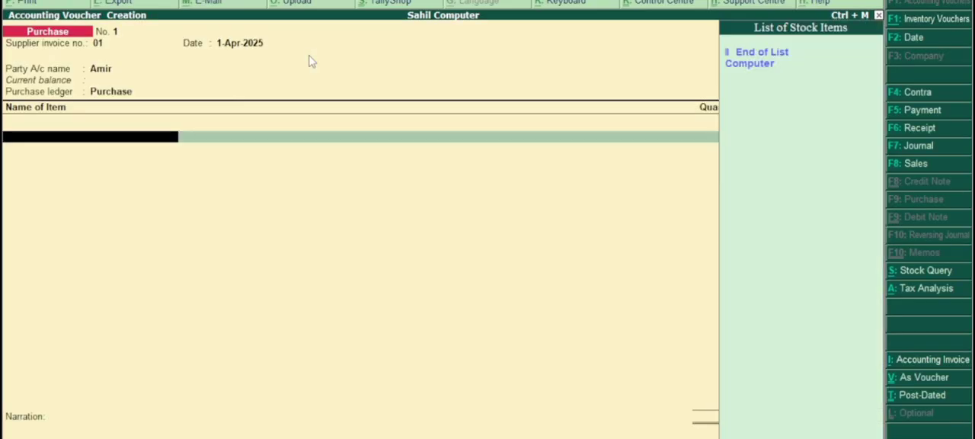
Add the Computer item to the purchase voucher with a quantity of 100 pcs at a rate of 10,000 per pcs.
{"action": "key", "text": "Down"}
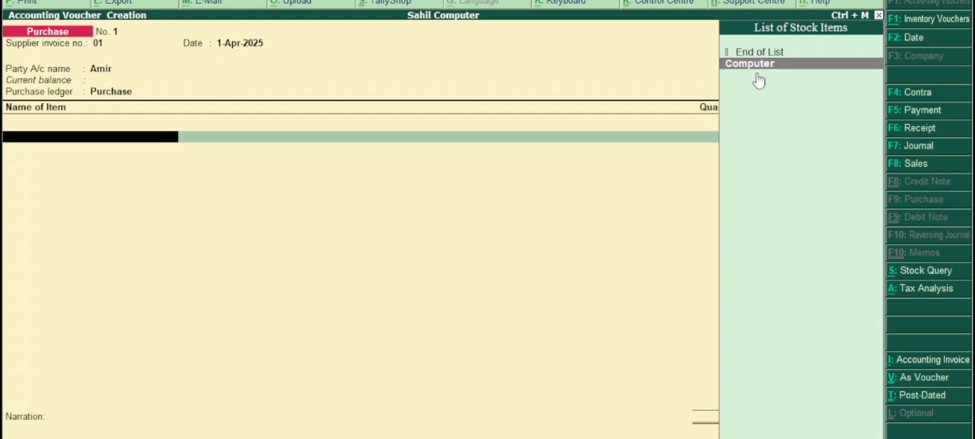
{"action": "key", "text": "Return"}
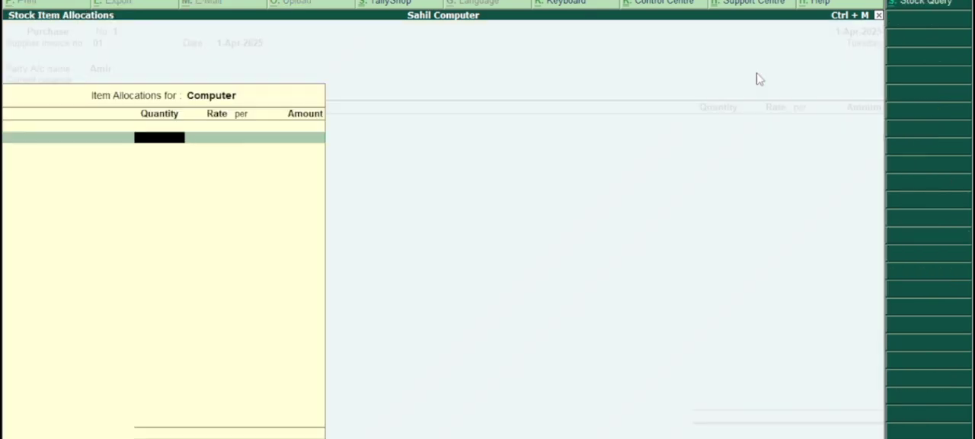
{"action": "type", "text": "100"}
{"action": "key", "text": "Return"}
{"action": "type", "text": "1"}
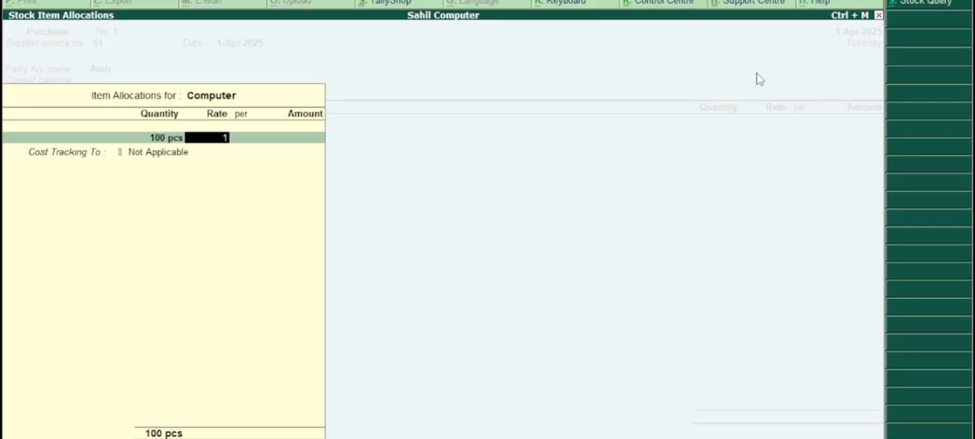
{"action": "type", "text": "0000"}
{"action": "key", "text": "Return"}
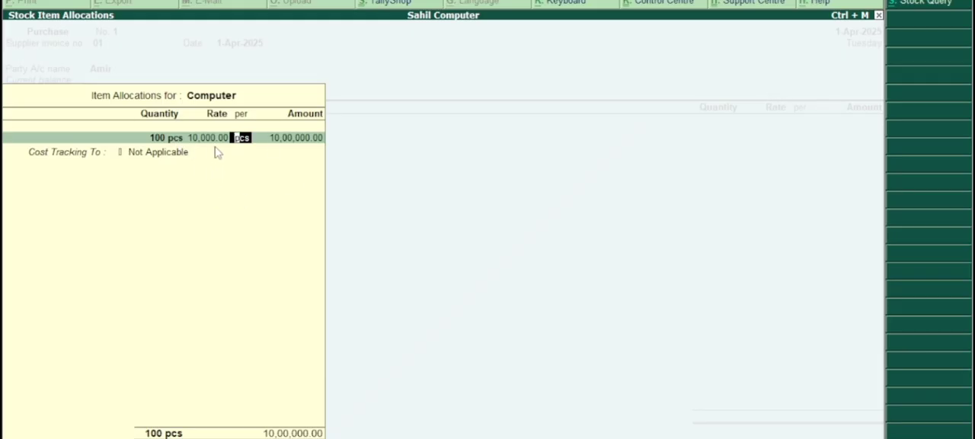
{"action": "key", "text": "Return"}
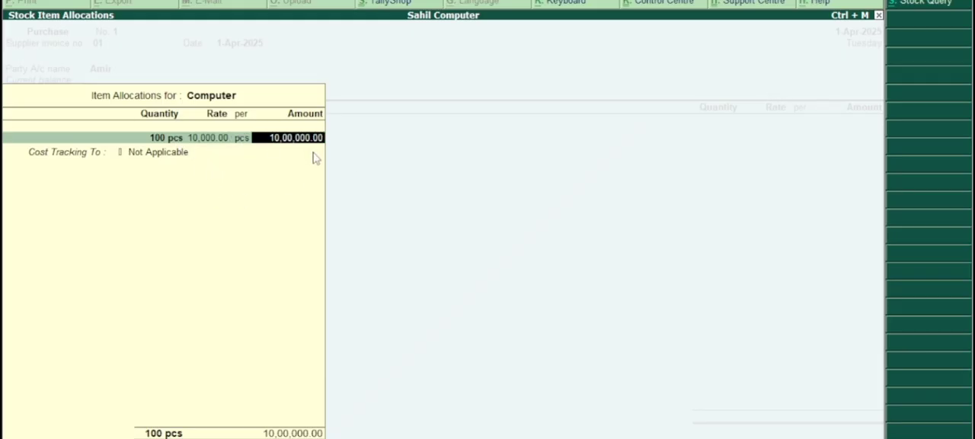
{"action": "key", "text": "Return"}
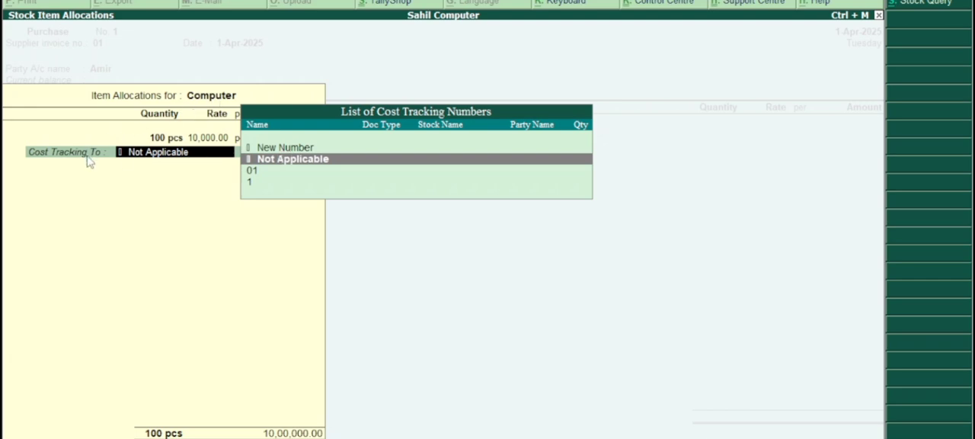
Assign the Computer purchase to new cost tracking number Ct-001 and end the voucher's item list.
{"action": "key", "text": "Up"}
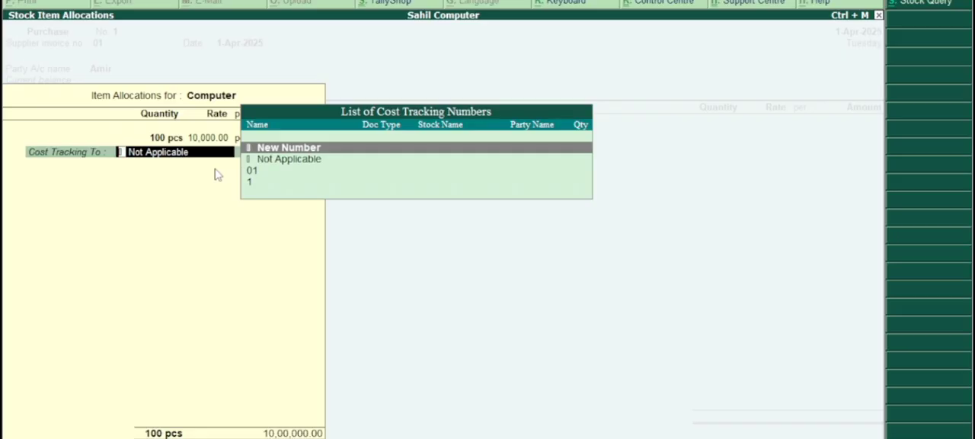
{"action": "key", "text": "Return"}
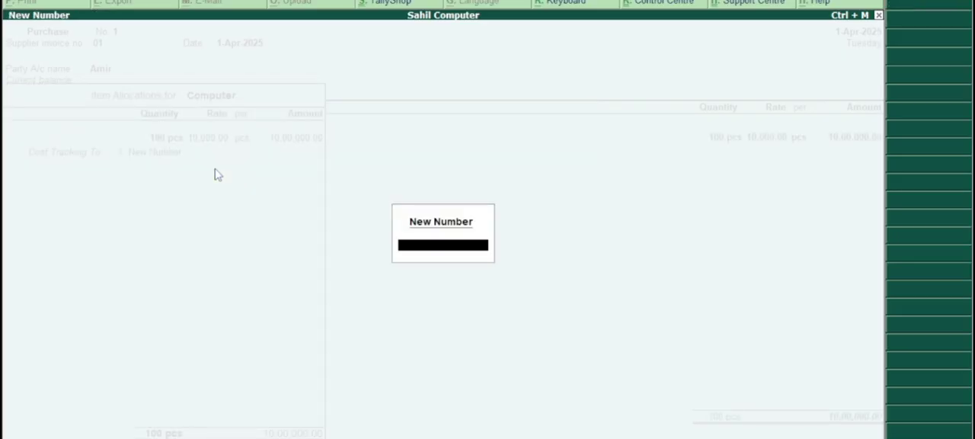
{"action": "type", "text": "Ct-001"}
{"action": "key", "text": "Return"}
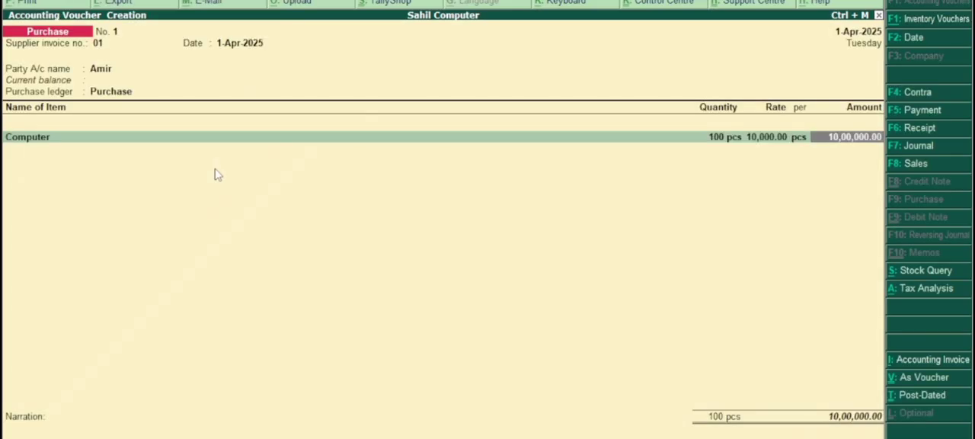
{"action": "key", "text": "Return"}
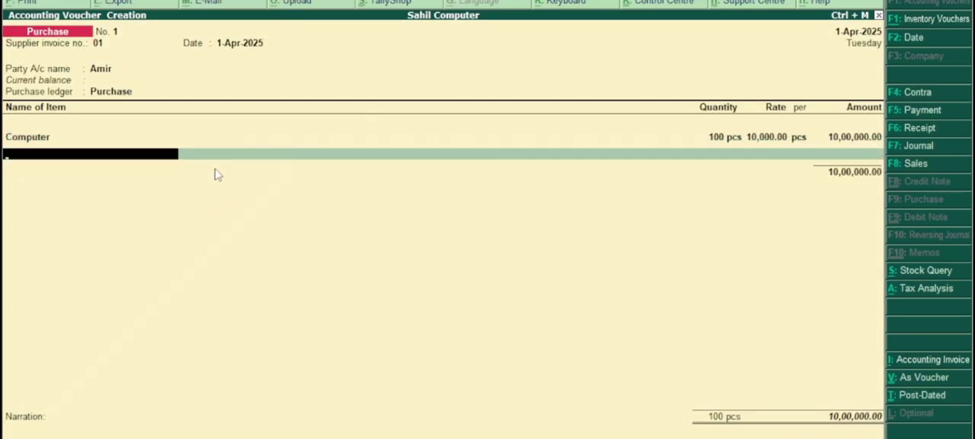
{"action": "key", "text": "Return"}
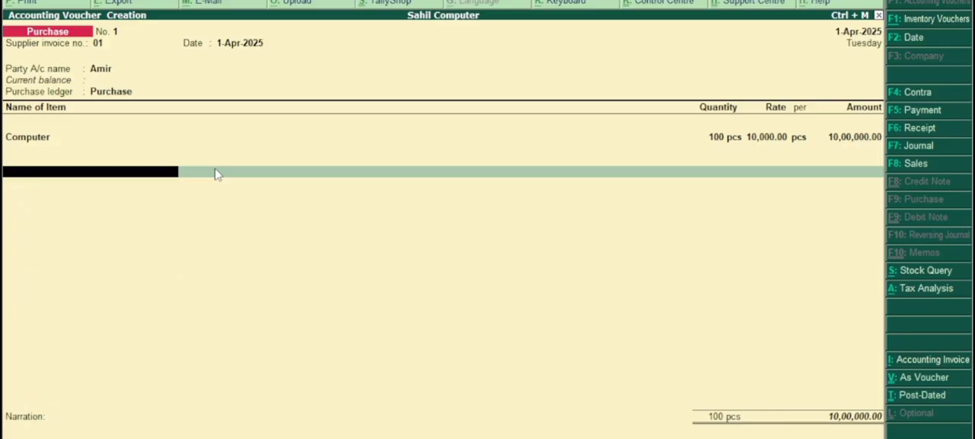
Start a new ledger from the purchase voucher and name it Freight Inward, without an alias.
{"action": "key", "text": "alt+c"}
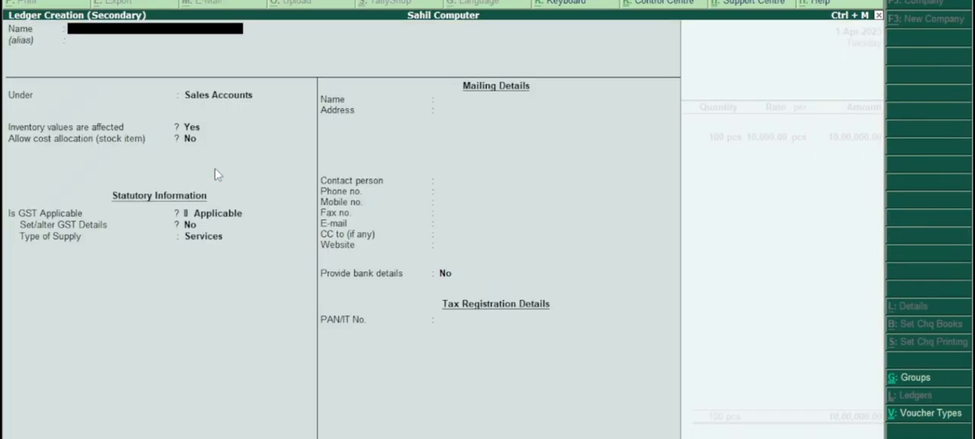
{"action": "type", "text": "Freight Inwa"}
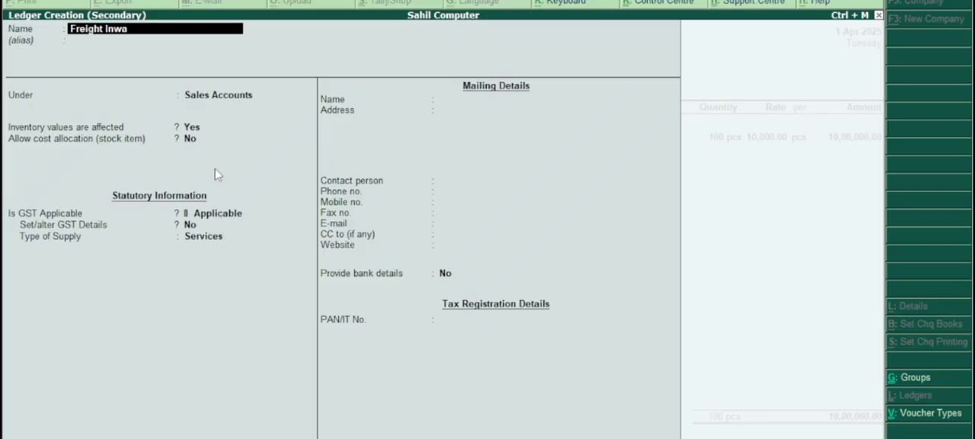
{"action": "type", "text": "rd"}
{"action": "key", "text": "Return"}
{"action": "key", "text": "Return"}
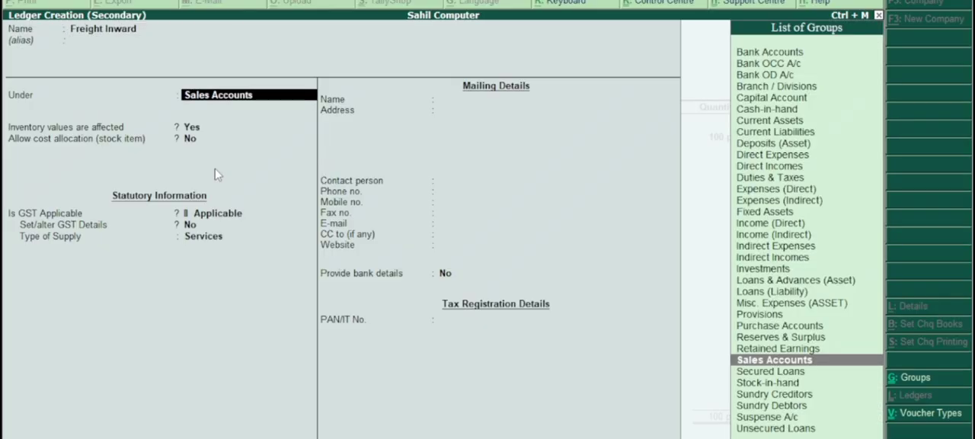
Place the Freight Inward ledger under the Direct Expenses group.
{"action": "key", "text": "Down"}
{"action": "key", "text": "Down"}
{"action": "key", "text": "Down"}
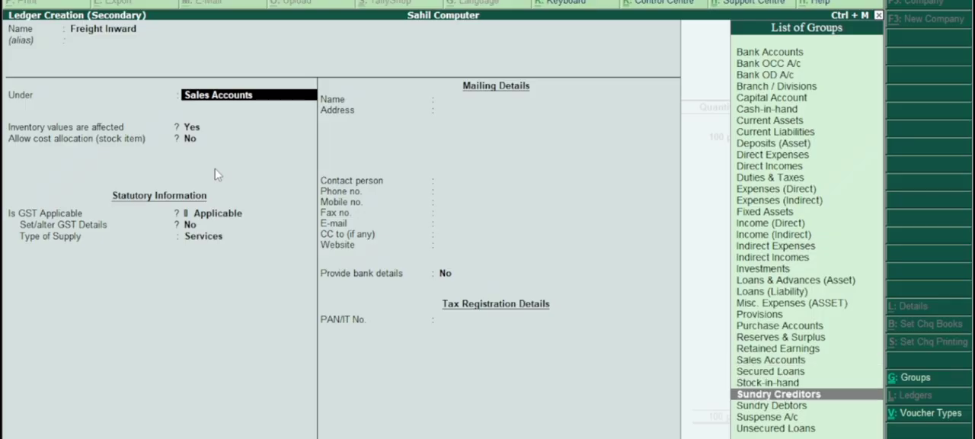
{"action": "key", "text": "Up"}
{"action": "key", "text": "Up"}
{"action": "key", "text": "Up"}
{"action": "key", "text": "Up"}
{"action": "key", "text": "Up"}
{"action": "key", "text": "Up"}
{"action": "key", "text": "Up"}
{"action": "key", "text": "Up"}
{"action": "key", "text": "Up"}
{"action": "key", "text": "Up"}
{"action": "key", "text": "Up"}
{"action": "key", "text": "Up"}
{"action": "key", "text": "Up"}
{"action": "key", "text": "Up"}
{"action": "key", "text": "Up"}
{"action": "key", "text": "Up"}
{"action": "key", "text": "Up"}
{"action": "key", "text": "Up"}
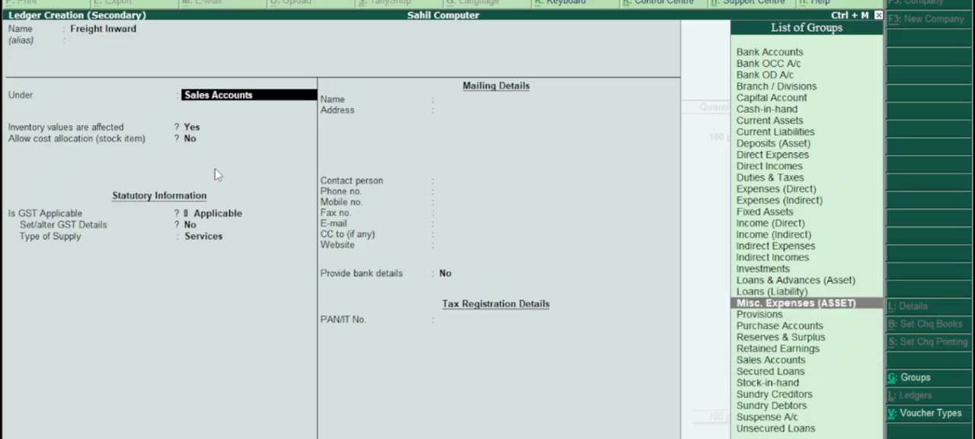
{"action": "key", "text": "Up"}
{"action": "key", "text": "Up"}
{"action": "key", "text": "Up"}
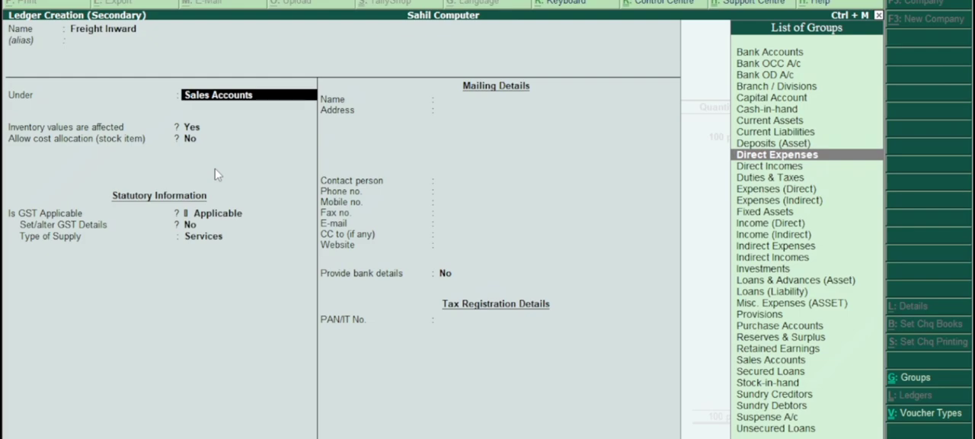
{"action": "key", "text": "Return"}
{"action": "key", "text": "BackSpace"}
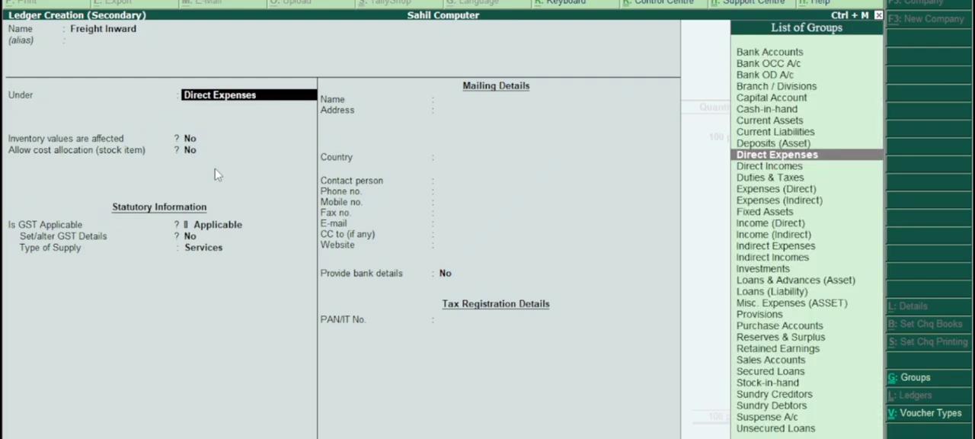
{"action": "key", "text": "Return"}
{"action": "key", "text": "Return"}
{"action": "key", "text": "Return"}
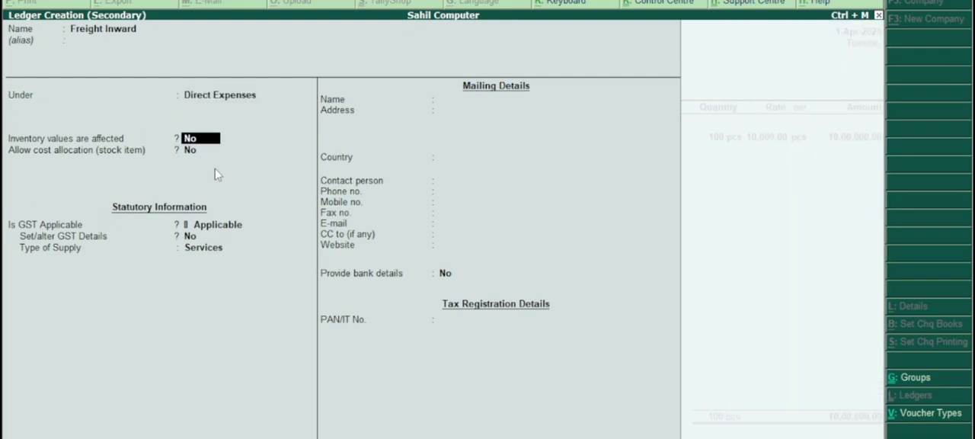
Allow stock item cost allocation for Freight Inward, keep GST applicable, set the type of supply to Goods, and save the ledger.
{"action": "key", "text": "BackSpace"}
{"action": "type", "text": "y"}
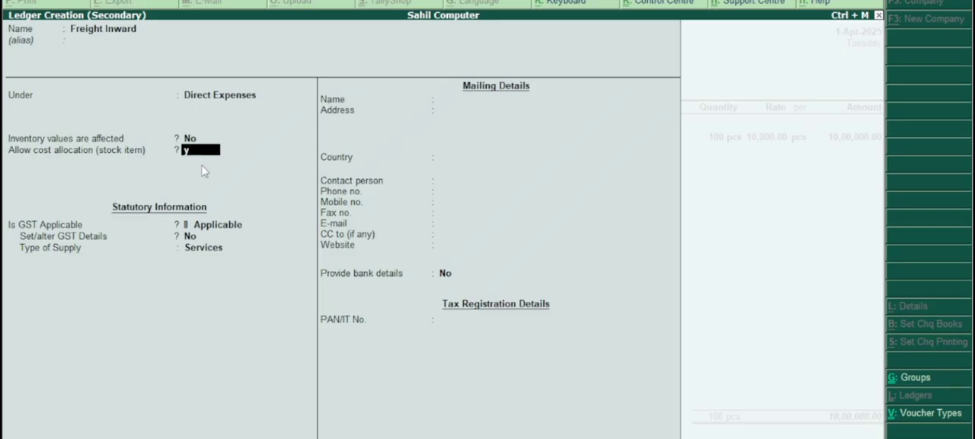
{"action": "key", "text": "Return"}
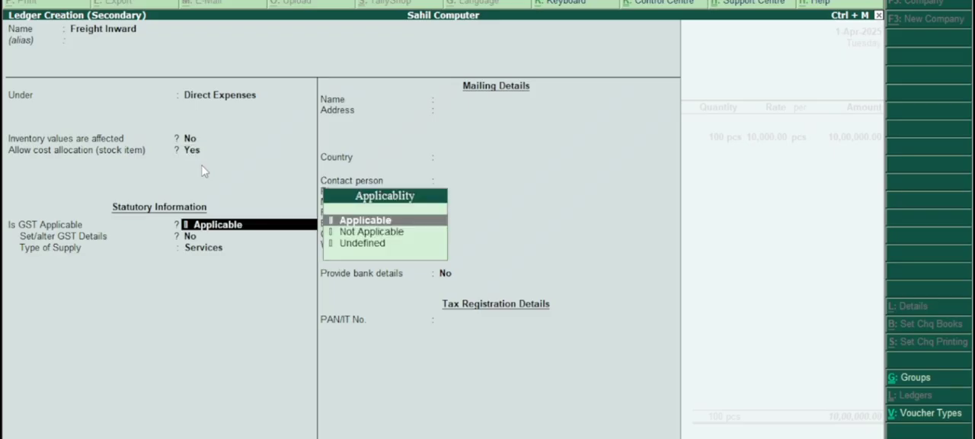
{"action": "key", "text": "Return"}
{"action": "key", "text": "Return"}
{"action": "key", "text": "Up"}
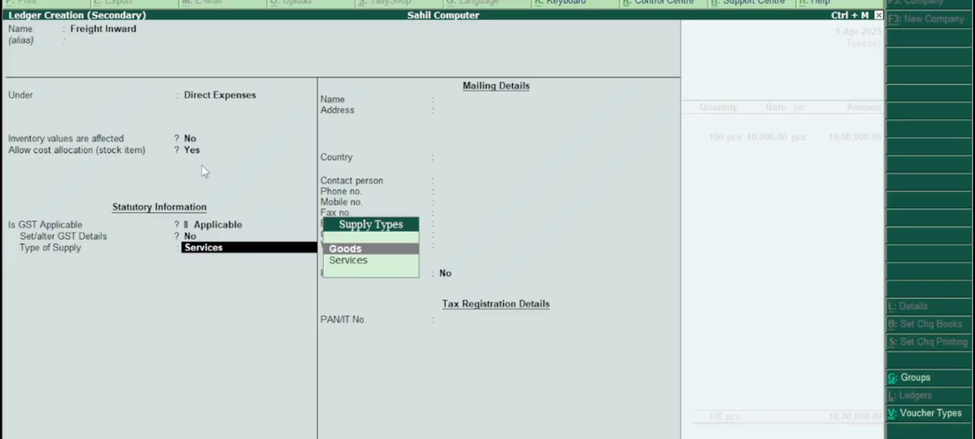
{"action": "key", "text": "Return"}
{"action": "key", "text": "Return"}
{"action": "key", "text": "Return"}
{"action": "key", "text": "Return"}
{"action": "key", "text": "Return"}
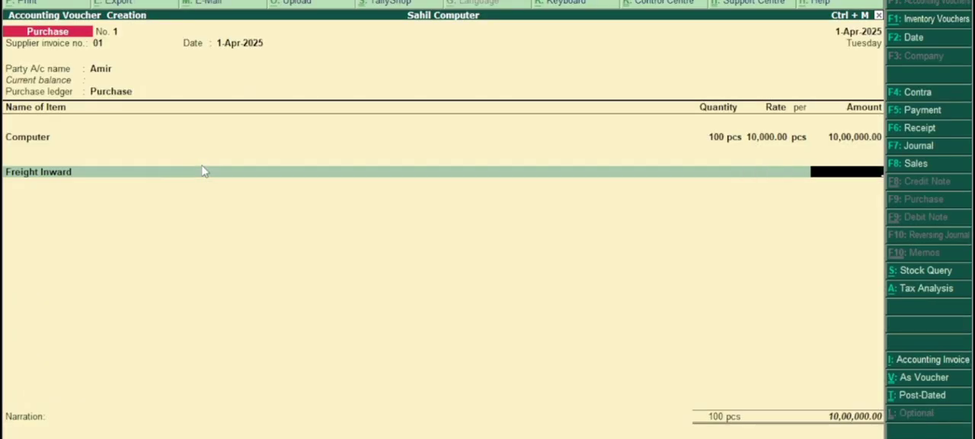
Enter 5000 as the Freight Inward amount and allocate it to cost tracking number Ct-001 for 100 pcs of Computer.
{"action": "type", "text": "5000"}
{"action": "key", "text": "Return"}
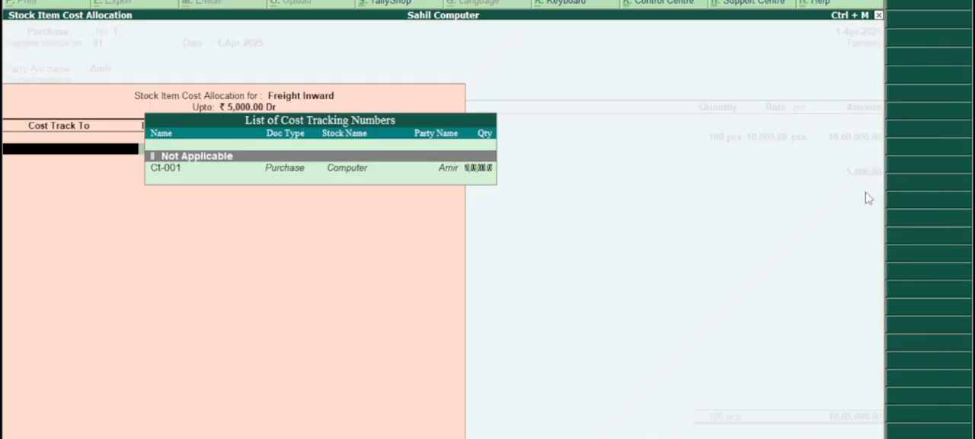
{"action": "left_click", "coordinate": [183, 174]}
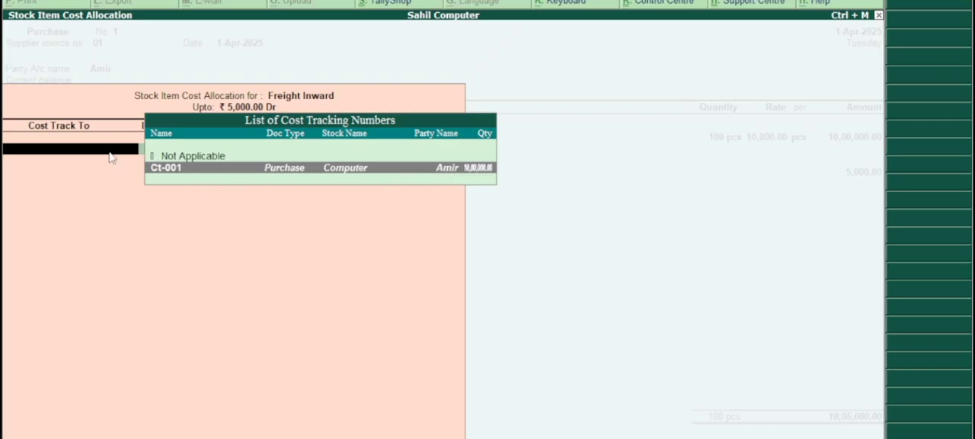
{"action": "key", "text": "Return"}
{"action": "key", "text": "Return"}
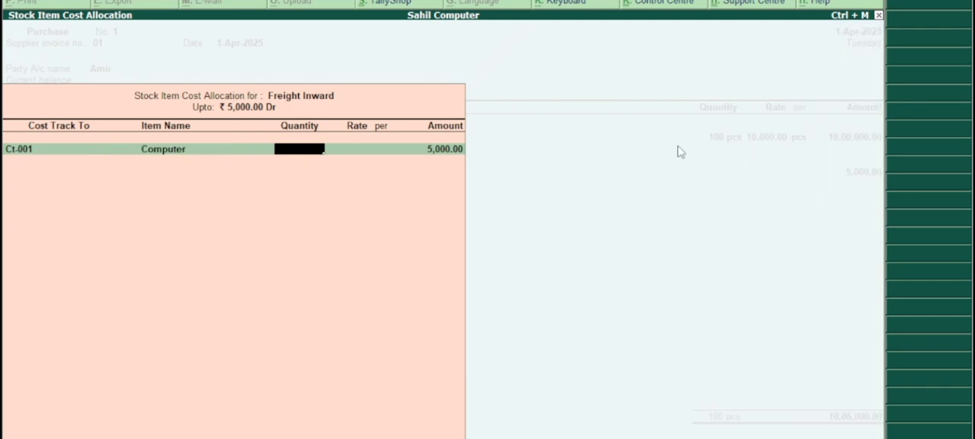
{"action": "type", "text": "100"}
{"action": "key", "text": "Return"}
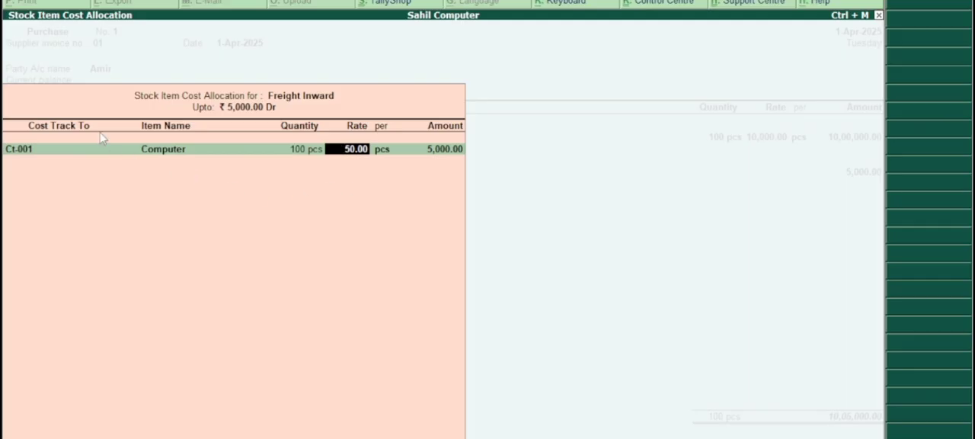
{"action": "key", "text": "Return"}
{"action": "key", "text": "Return"}
{"action": "key", "text": "Return"}
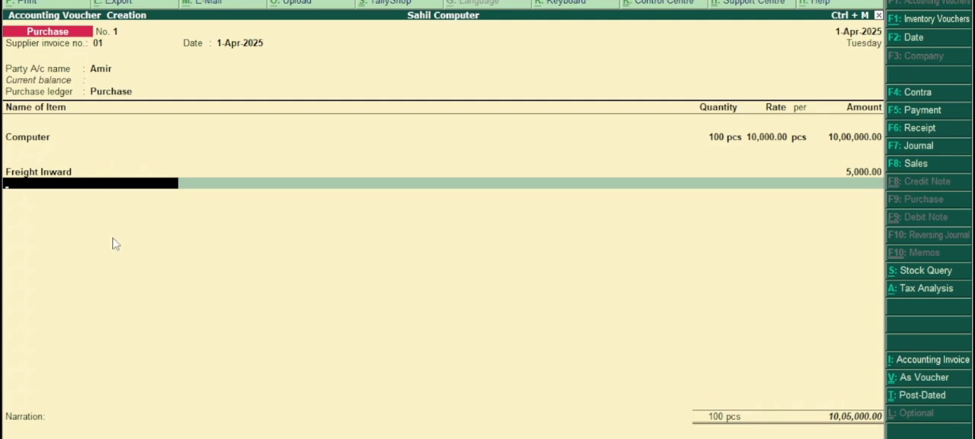
Start a new ledger named Sgst from the purchase voucher and place it under Duties & Taxes.
{"action": "key", "text": "alt+c"}
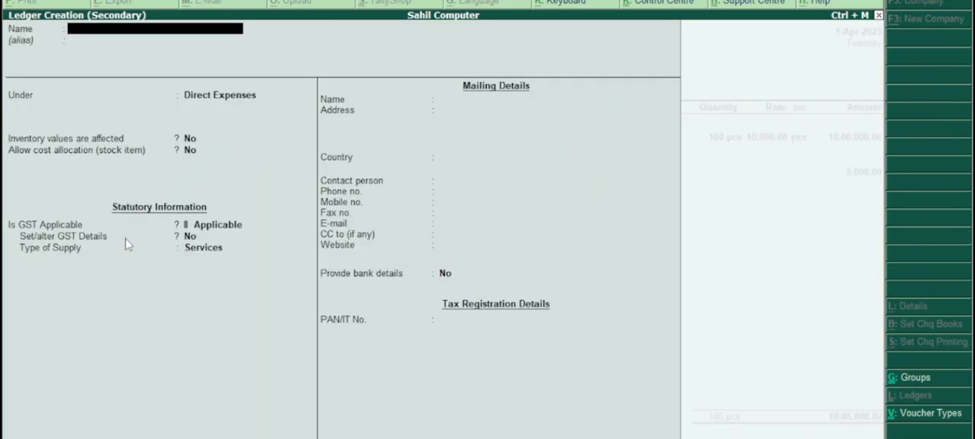
{"action": "type", "text": "Sgst"}
{"action": "key", "text": "Return"}
{"action": "key", "text": "Return"}
{"action": "key", "text": "Down"}
{"action": "key", "text": "Down"}
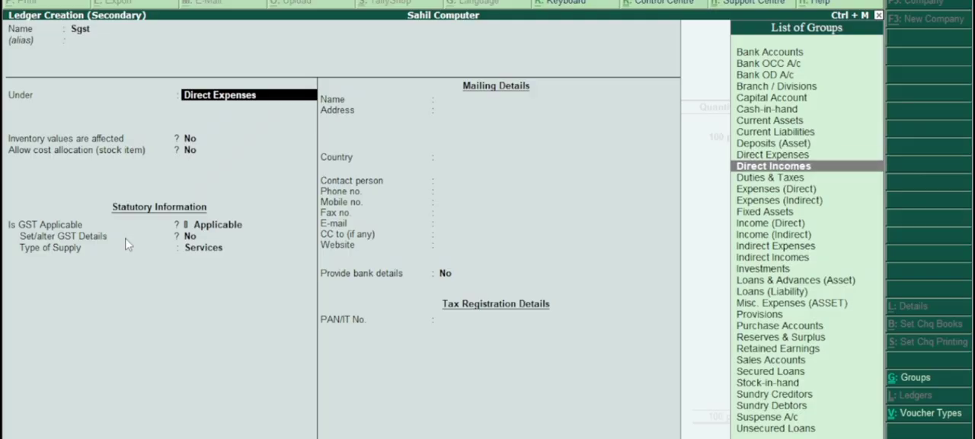
{"action": "key", "text": "Up"}
{"action": "key", "text": "Up"}
{"action": "key", "text": "Down"}
{"action": "key", "text": "Down"}
Set the Sgst ledger's duty type to GST and tax type to State Tax, save it, and accept its voucher line.
{"action": "key", "text": "Return"}
{"action": "key", "text": "Up"}
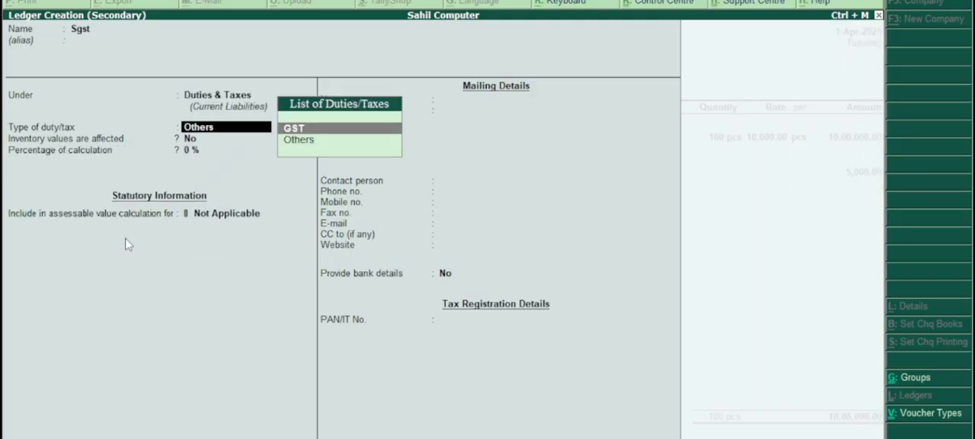
{"action": "key", "text": "Return"}
{"action": "key", "text": "Down"}
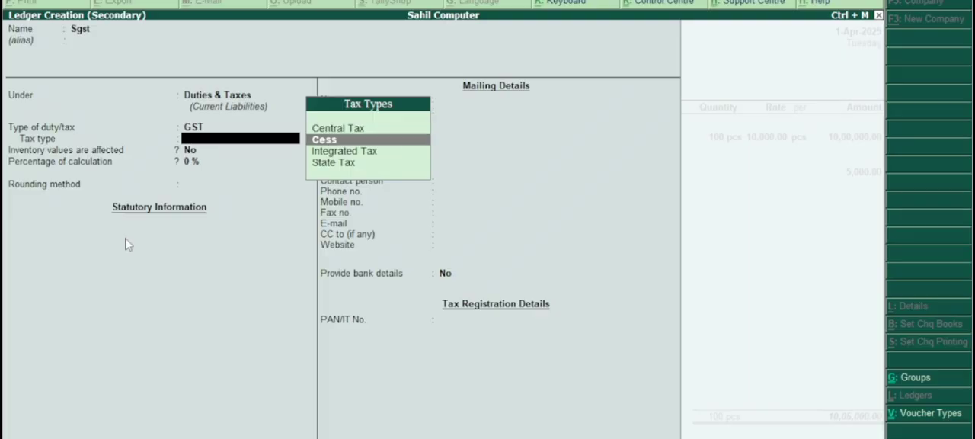
{"action": "key", "text": "Down"}
{"action": "key", "text": "Down"}
{"action": "key", "text": "Return"}
{"action": "key", "text": "Return"}
{"action": "key", "text": "Return"}
{"action": "key", "text": "Return"}
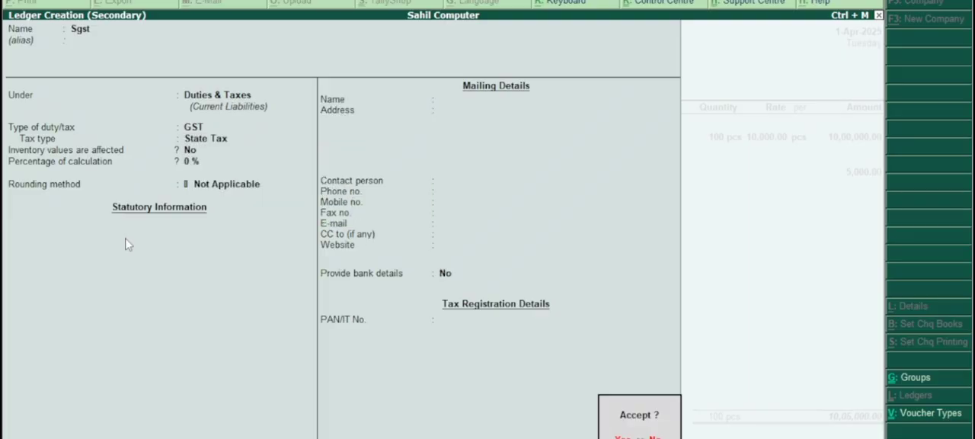
{"action": "key", "text": "Return"}
{"action": "key", "text": "Return"}
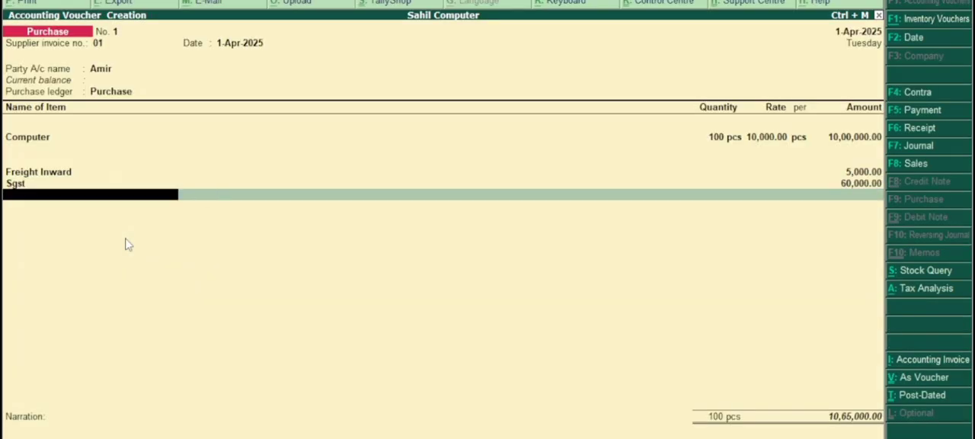
Start a new ledger named Cgst from the purchase voucher and keep it under Duties & Taxes.
{"action": "key", "text": "alt+c"}
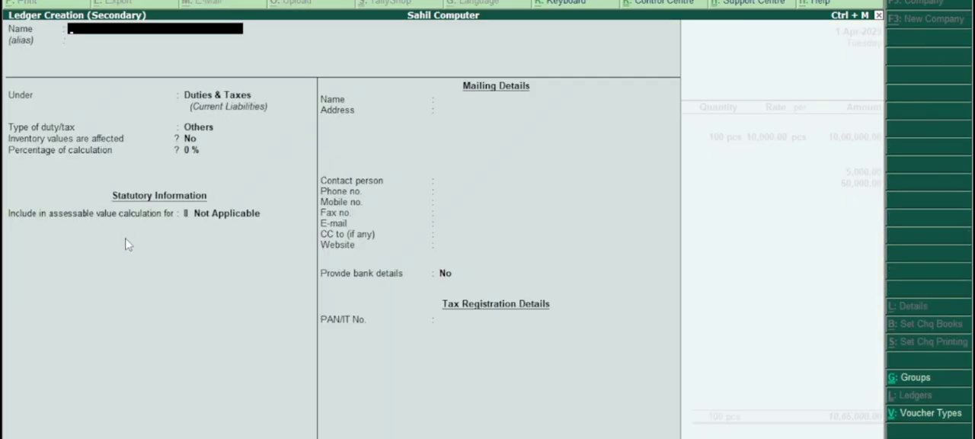
{"action": "type", "text": "Cgst"}
{"action": "key", "text": "Return"}
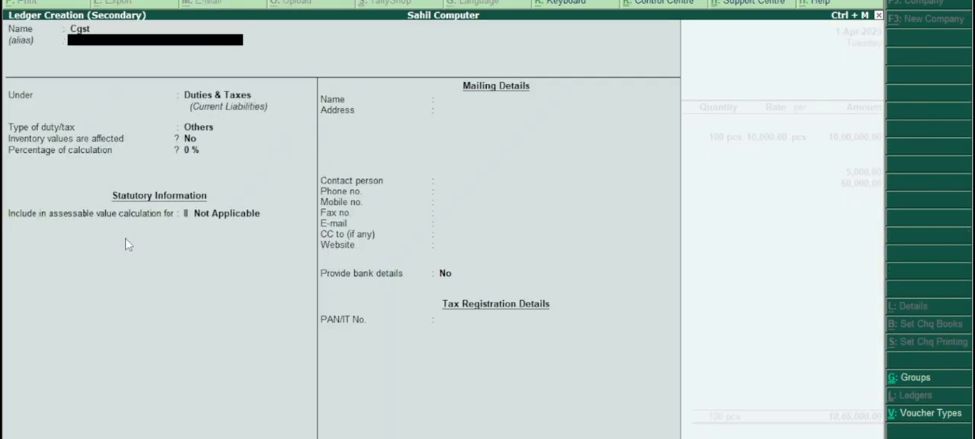
{"action": "key", "text": "Return"}
Set the Cgst ledger's duty type to GST and tax type to Central Tax, with rounding not applicable, and save it.
{"action": "key", "text": "Return"}
{"action": "key", "text": "Up"}
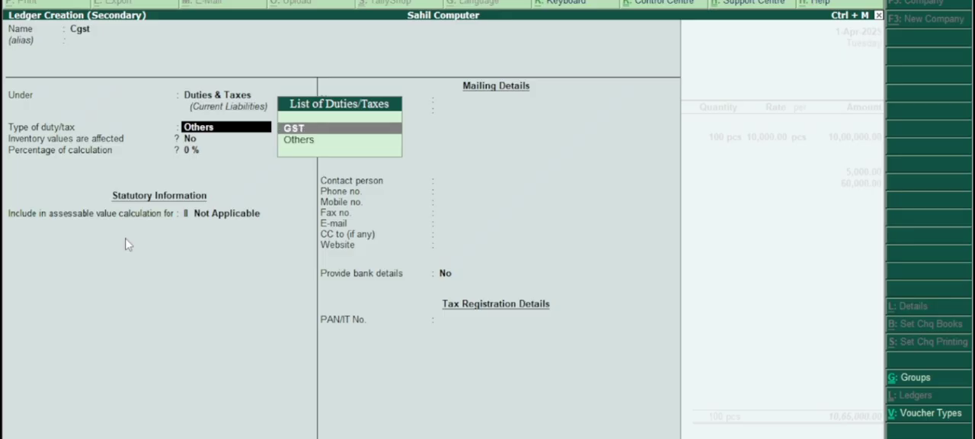
{"action": "key", "text": "Return"}
{"action": "key", "text": "Return"}
{"action": "key", "text": "Return"}
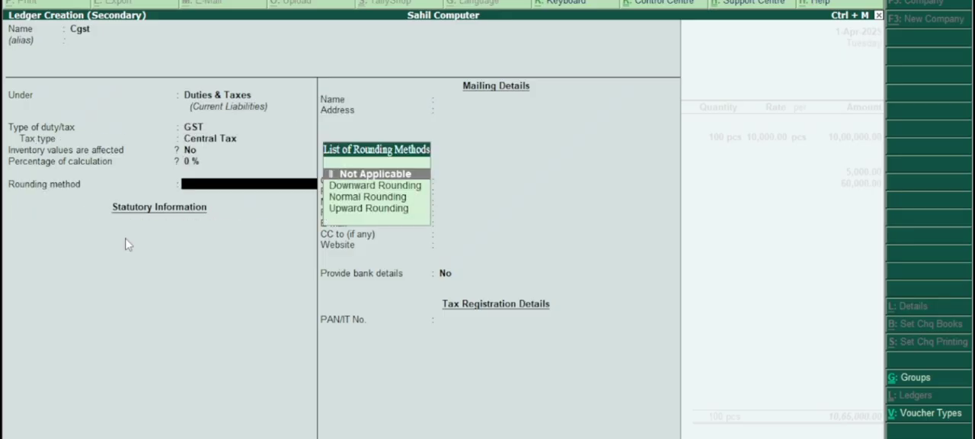
{"action": "key", "text": "Return"}
{"action": "key", "text": "Return"}
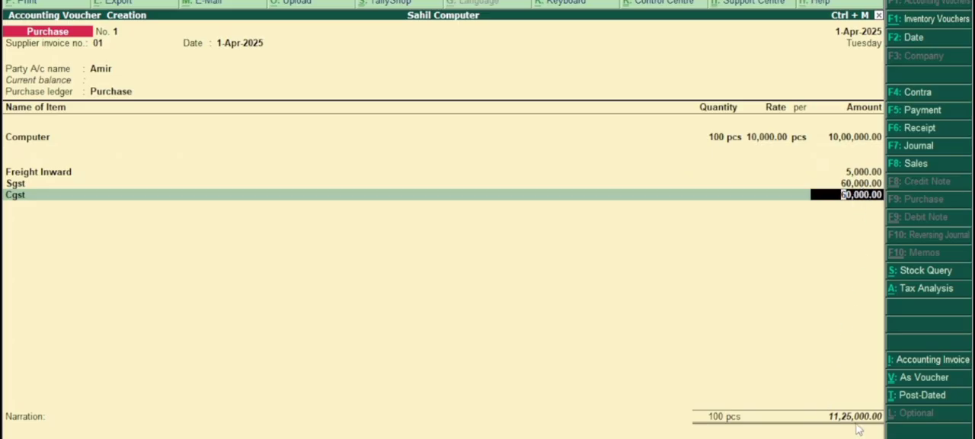
Accept the Cgst line and save the purchase voucher without a narration.
{"action": "key", "text": "Return"}
{"action": "key", "text": "Return"}
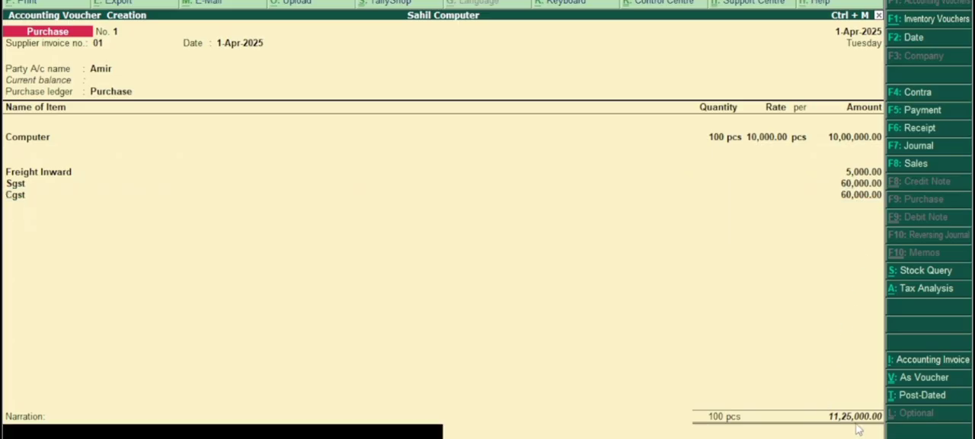
{"action": "key", "text": "Return"}
{"action": "key", "text": "Return"}
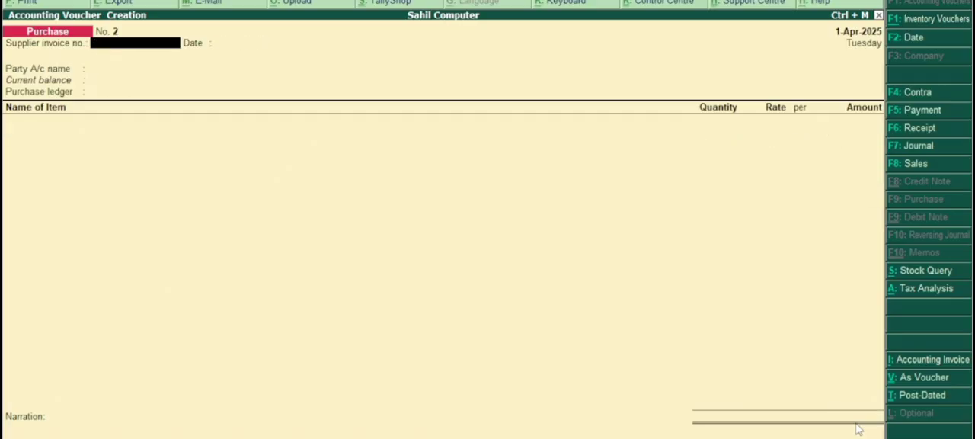
Leave voucher entry and open the Statements of Inventory among the display reports.
{"action": "key", "text": "Escape"}
{"action": "key", "text": "Return"}
{"action": "key", "text": "Down"}
{"action": "key", "text": "Down"}
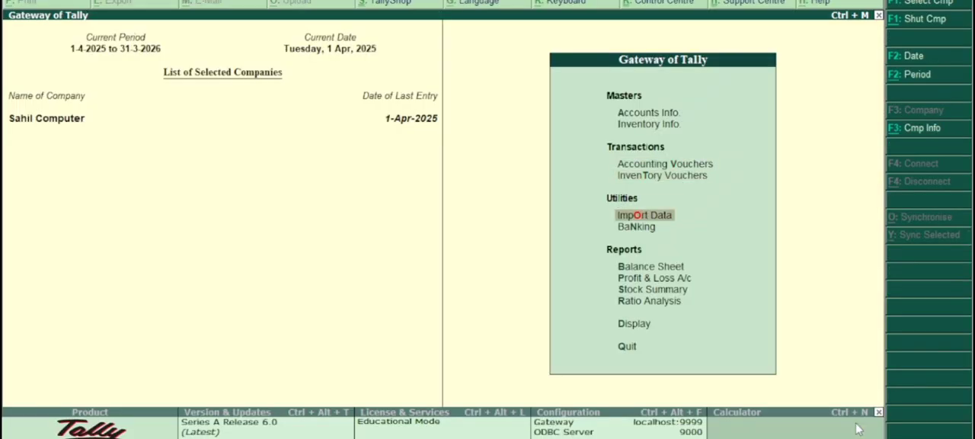
{"action": "key", "text": "Down"}
{"action": "key", "text": "Down"}
{"action": "key", "text": "Down"}
{"action": "key", "text": "Down"}
{"action": "key", "text": "Down"}
{"action": "key", "text": "Down"}
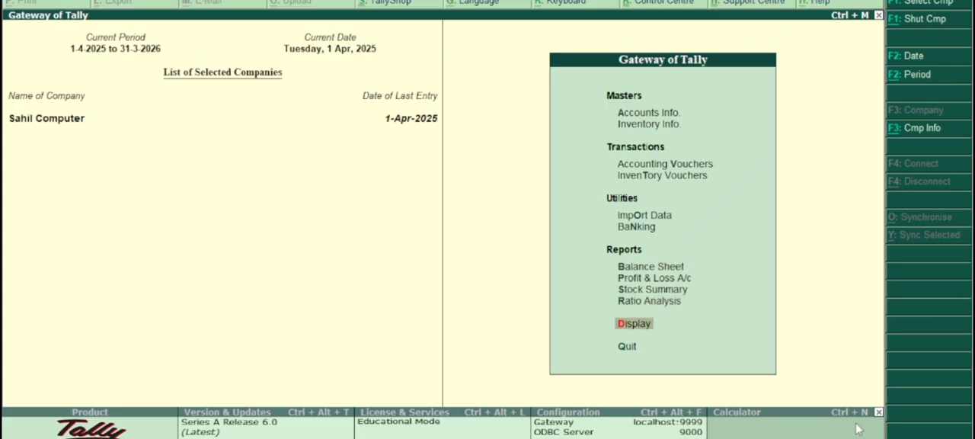
{"action": "key", "text": "Return"}
{"action": "key", "text": "Down"}
{"action": "key", "text": "Down"}
{"action": "key", "text": "Down"}
{"action": "key", "text": "Down"}
{"action": "key", "text": "Down"}
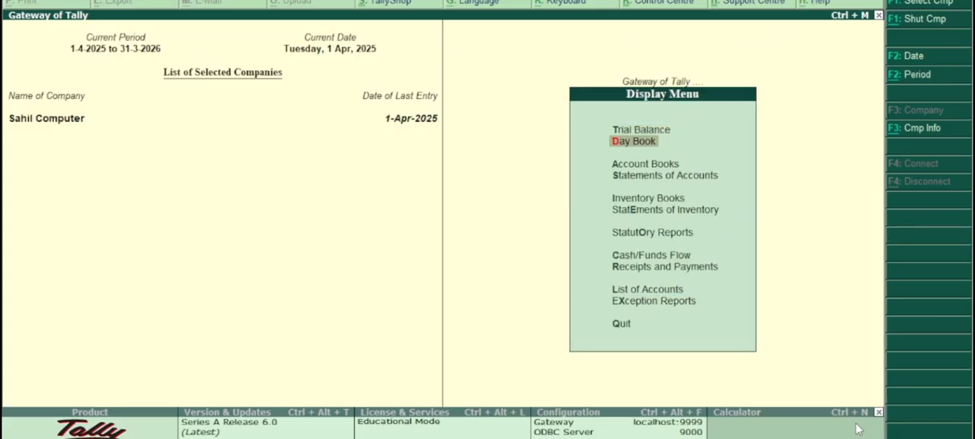
{"action": "key", "text": "Return"}
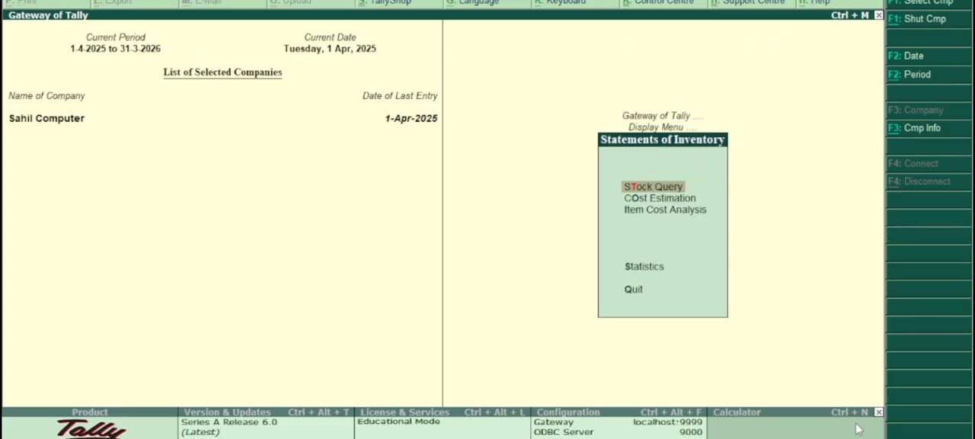
Review the Item Cost Analysis for the stock item Computer, then return to the Gateway of Tally.
{"action": "key", "text": "Down"}
{"action": "key", "text": "Down"}
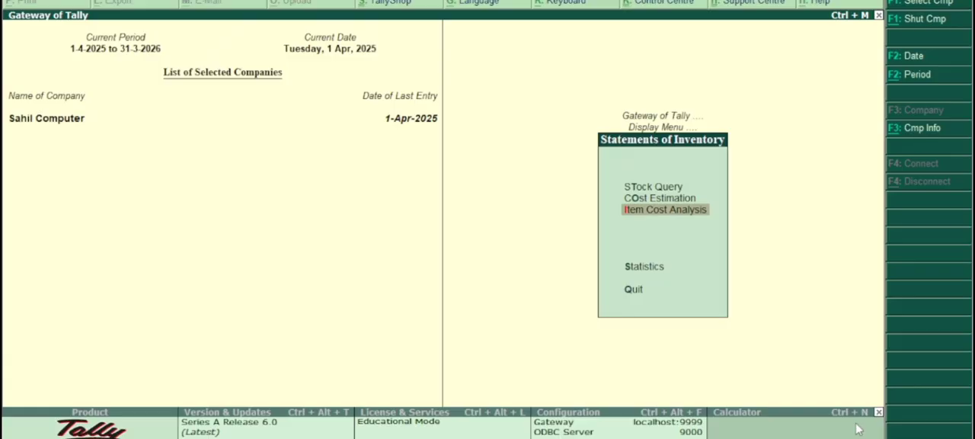
{"action": "key", "text": "Return"}
{"action": "key", "text": "Down"}
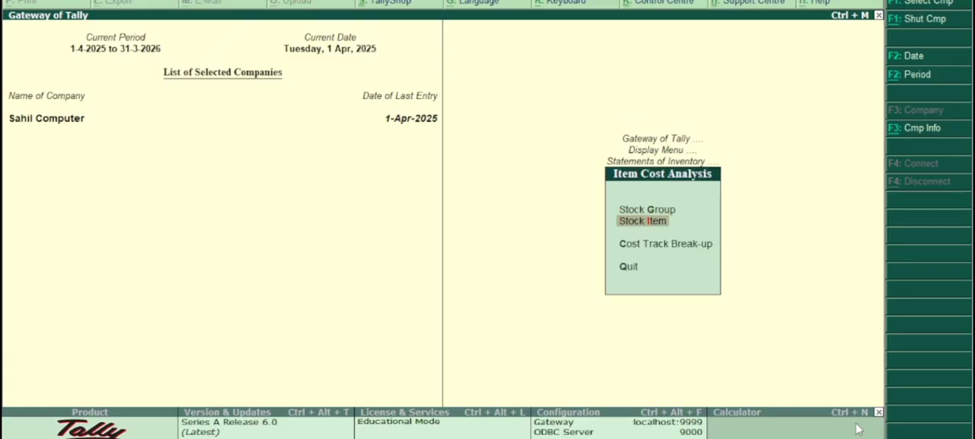
{"action": "key", "text": "Return"}
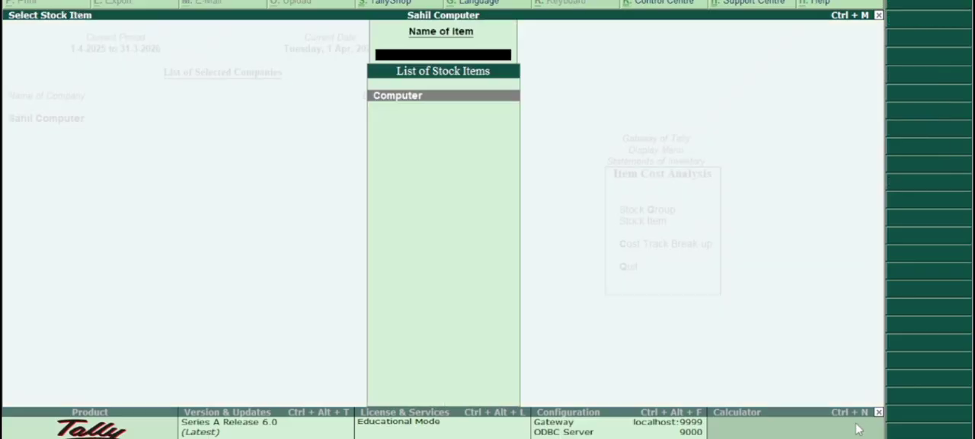
{"action": "key", "text": "Return"}
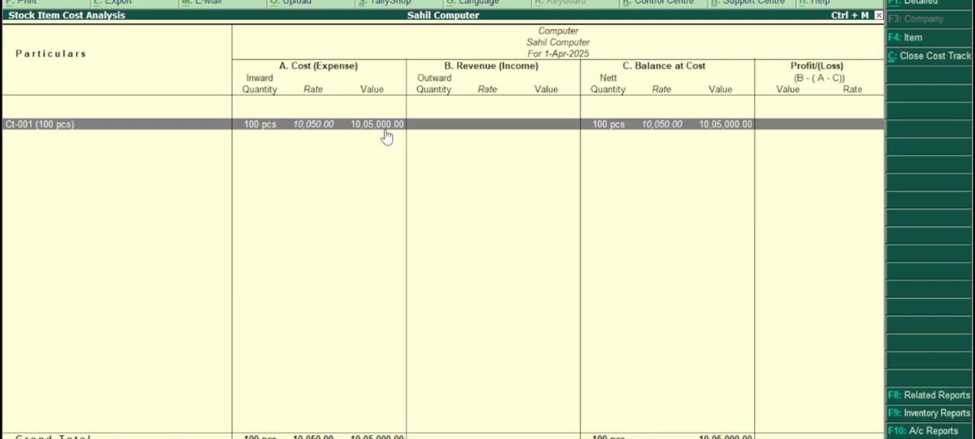
{"action": "key", "text": "Escape"}
{"action": "key", "text": "Escape"}
{"action": "key", "text": "Escape"}
{"action": "key", "text": "Escape"}
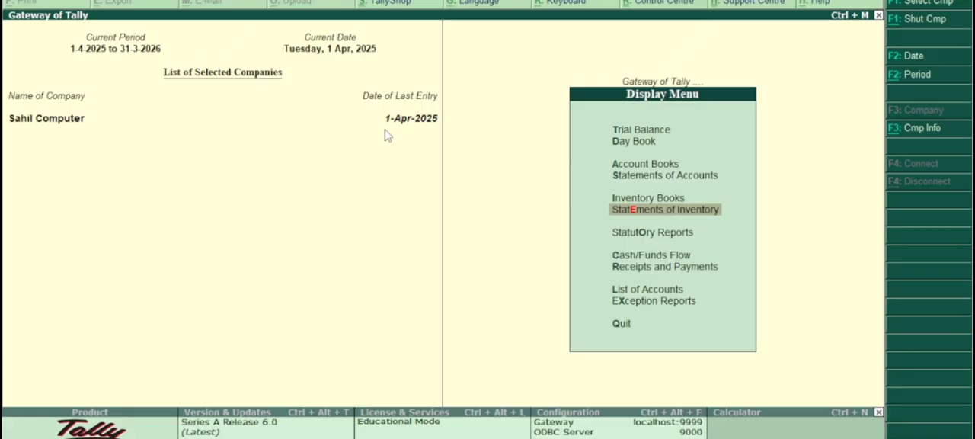
{"action": "key", "text": "Escape"}
Open accounting voucher entry and start a sales voucher with reference number 01.
{"action": "key", "text": "Up"}
{"action": "key", "text": "Up"}
{"action": "key", "text": "Up"}
{"action": "key", "text": "Up"}
{"action": "key", "text": "Up"}
{"action": "key", "text": "Up"}
{"action": "key", "text": "Up"}
{"action": "key", "text": "Up"}
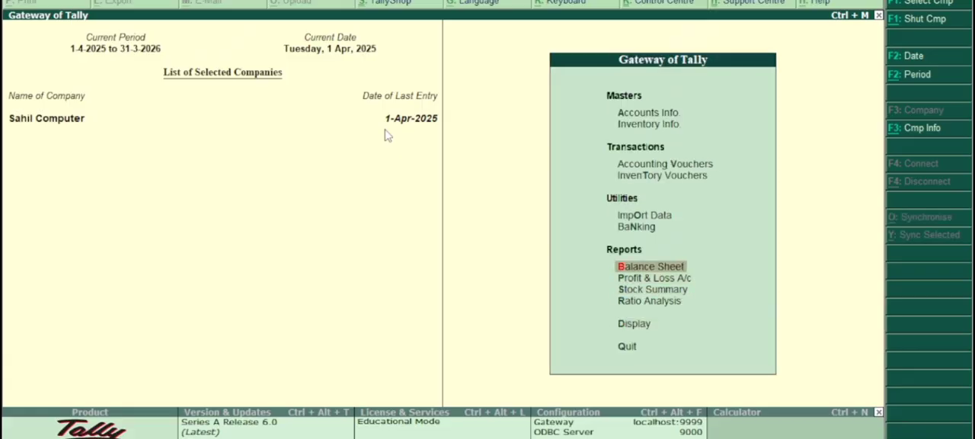
{"action": "key", "text": "Return"}
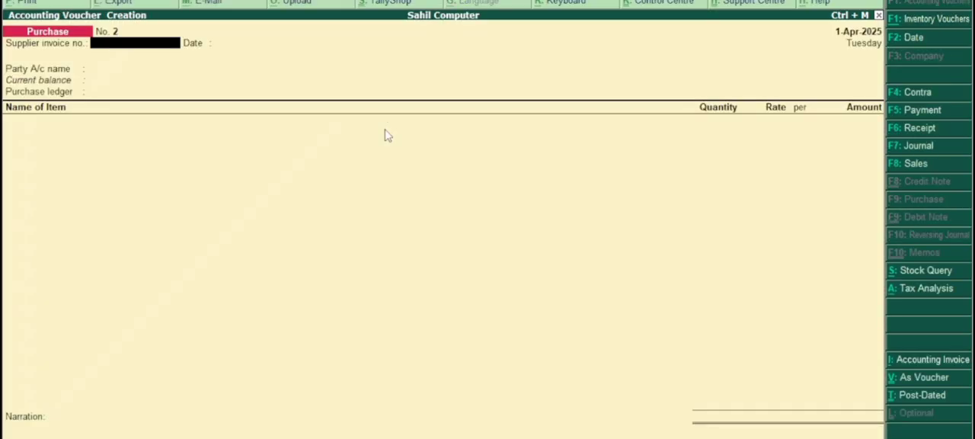
{"action": "key", "text": "F8"}
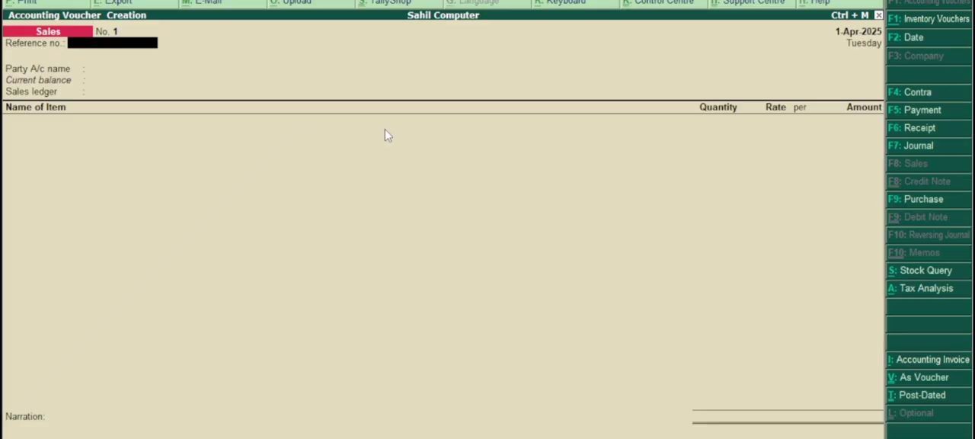
{"action": "type", "text": "01"}
{"action": "key", "text": "Return"}
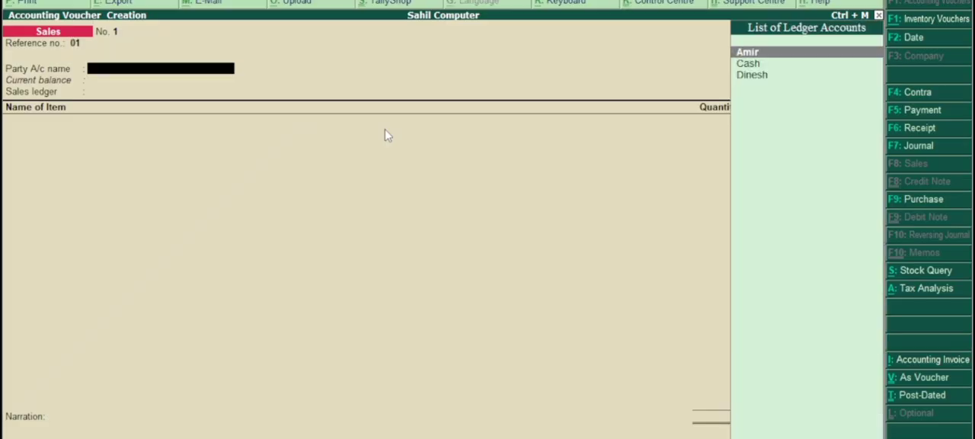
Choose the customer's ledger as the party account, accept its details, and set the sales ledger to Sale.
{"action": "key", "text": "Down"}
{"action": "key", "text": "Down"}
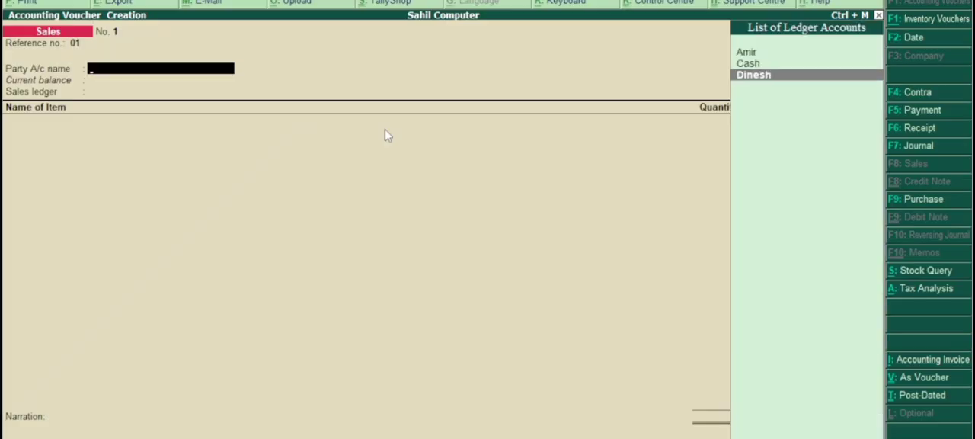
{"action": "key", "text": "Return"}
{"action": "key", "text": "Return"}
{"action": "key", "text": "Return"}
{"action": "key", "text": "Return"}
{"action": "key", "text": "Return"}
{"action": "key", "text": "Return"}
{"action": "key", "text": "Return"}
{"action": "key", "text": "Return"}
{"action": "key", "text": "Return"}
{"action": "key", "text": "Return"}
{"action": "key", "text": "Return"}
{"action": "key", "text": "Return"}
{"action": "key", "text": "Return"}
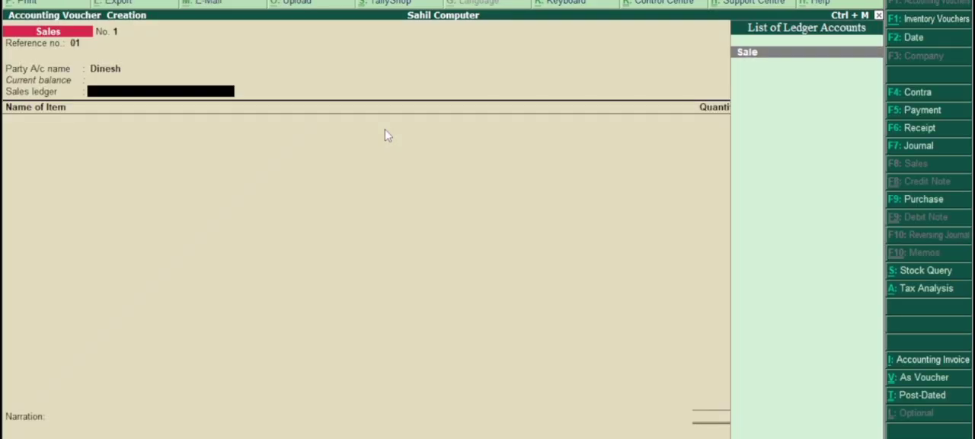
{"action": "key", "text": "Return"}
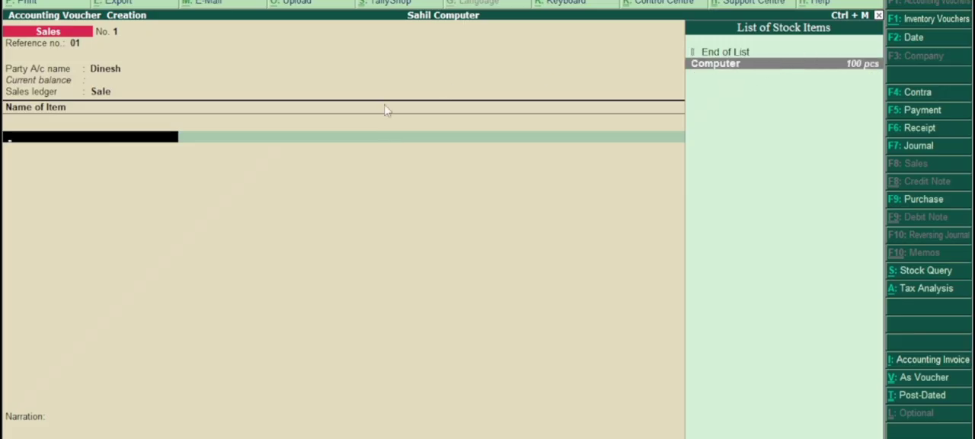
Add the item Computer to the sales voucher with a quantity of 50 pcs at a rate of 15000 per pcs.
{"action": "key", "text": "BackSpace"}
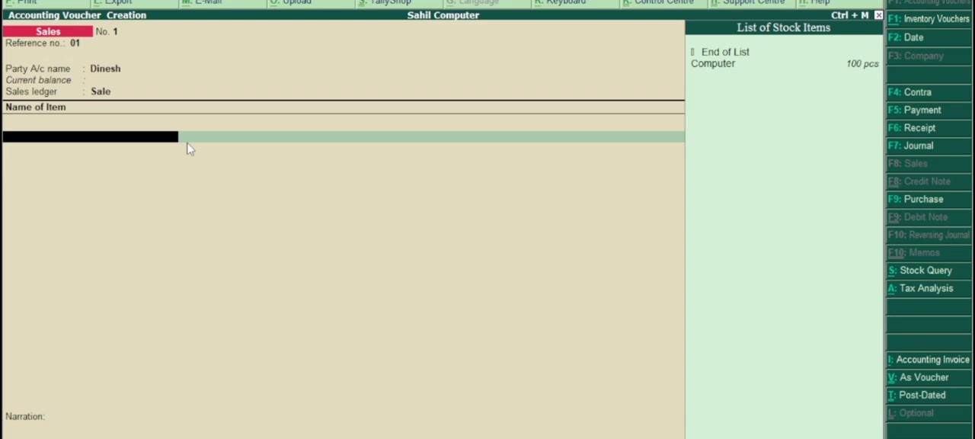
{"action": "key", "text": "Down"}
{"action": "key", "text": "Return"}
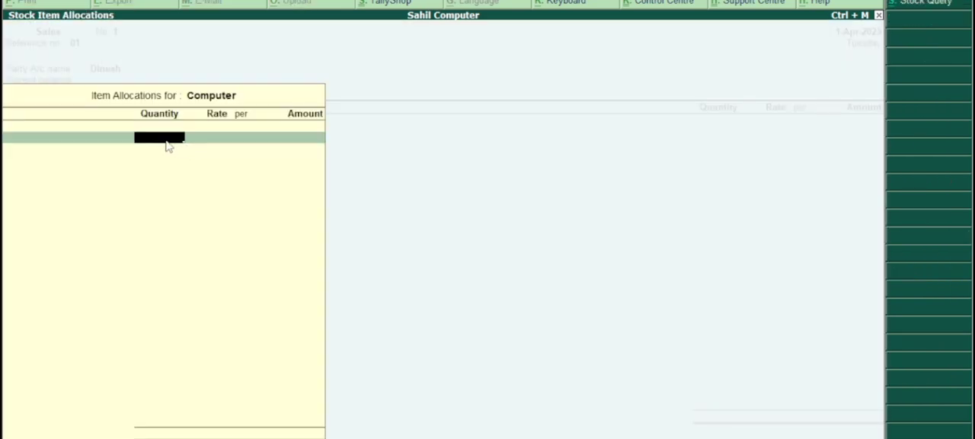
{"action": "type", "text": "50"}
{"action": "key", "text": "Return"}
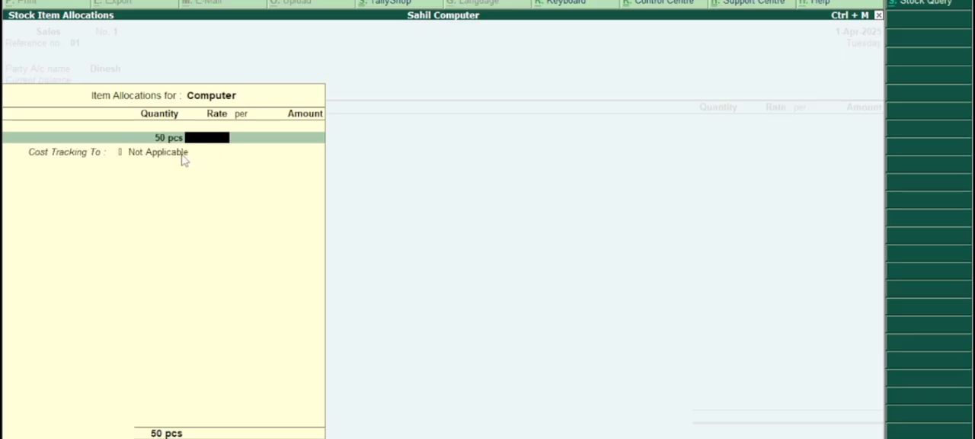
{"action": "type", "text": "15000"}
{"action": "key", "text": "Return"}
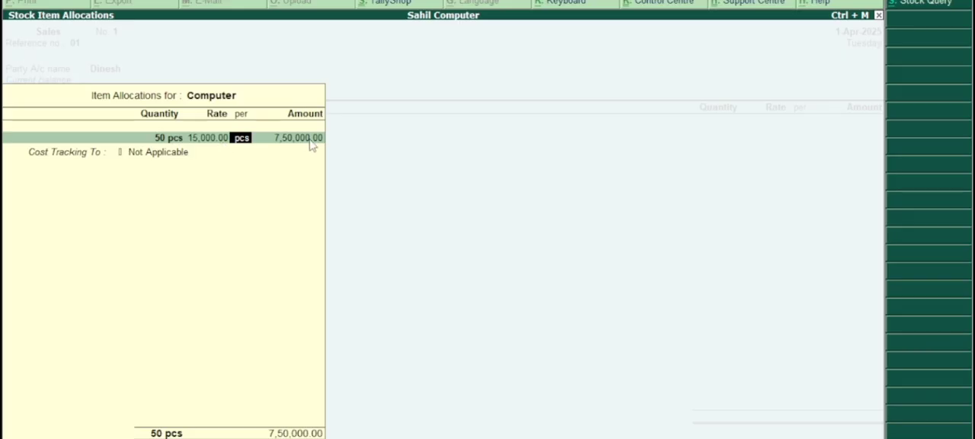
{"action": "key", "text": "Return"}
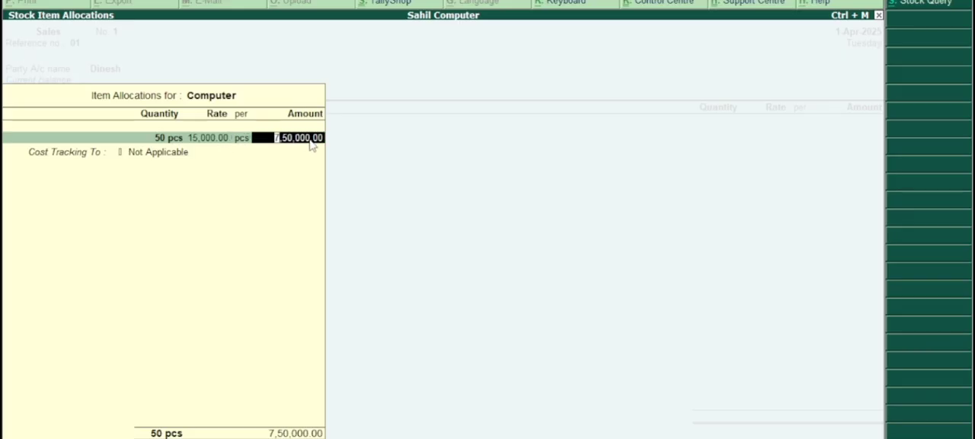
{"action": "key", "text": "Return"}
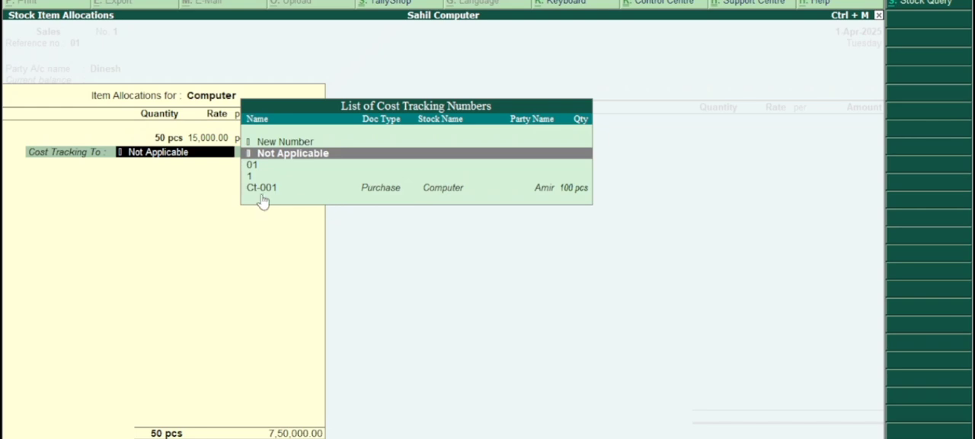
Track the sold Computer item's cost to Ct-001 and finish the voucher's item list.
{"action": "key", "text": "Down"}
{"action": "key", "text": "Down"}
{"action": "key", "text": "Down"}
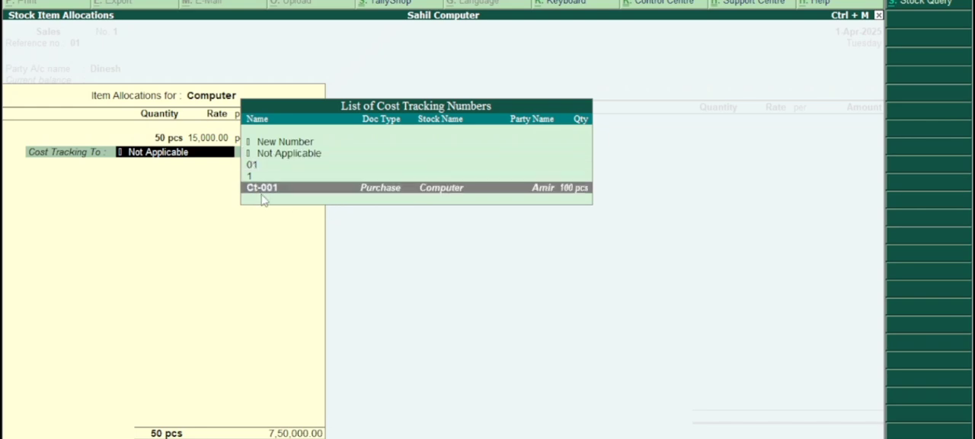
{"action": "key", "text": "Return"}
{"action": "key", "text": "Return"}
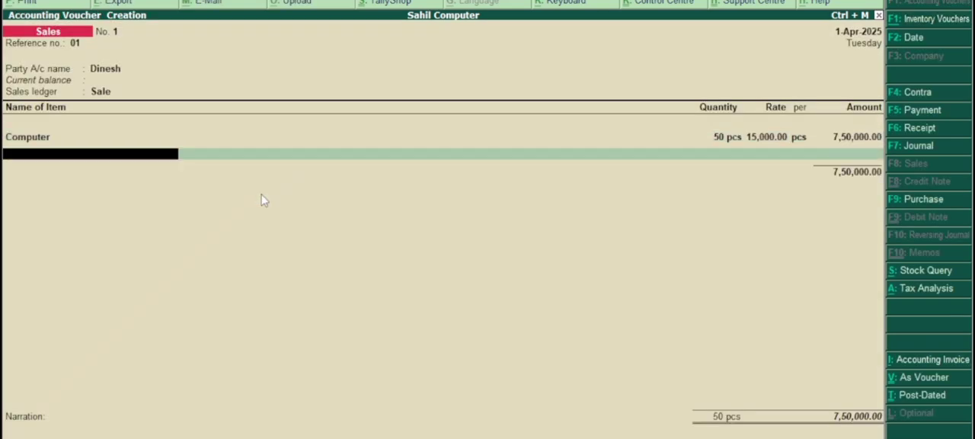
{"action": "key", "text": "Return"}
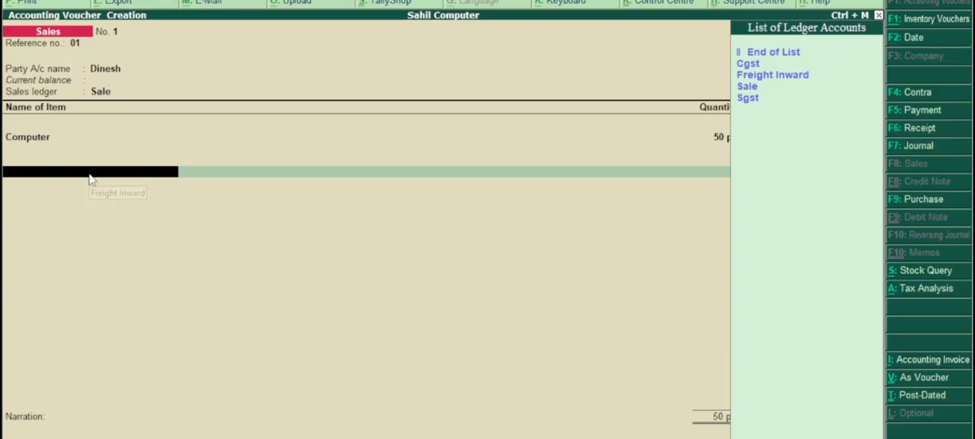
Start creating a new ledger from within the sales voucher and name it Freight Outward.
{"action": "key", "text": "alt+c"}
{"action": "type", "text": "F"}
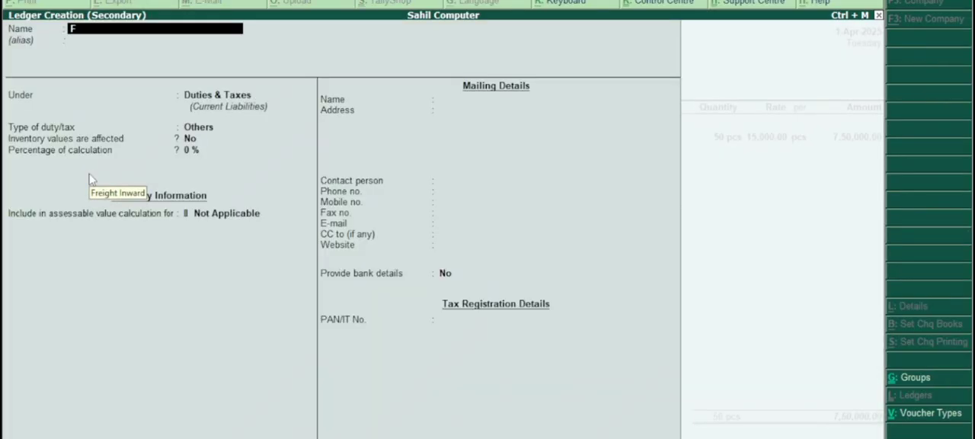
{"action": "type", "text": "reight Out"}
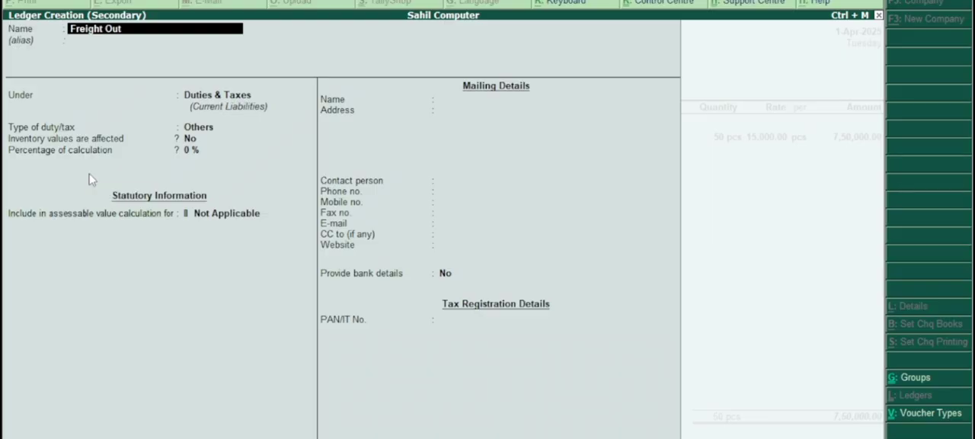
{"action": "type", "text": "ward"}
{"action": "key", "text": "Return"}
{"action": "key", "text": "Return"}
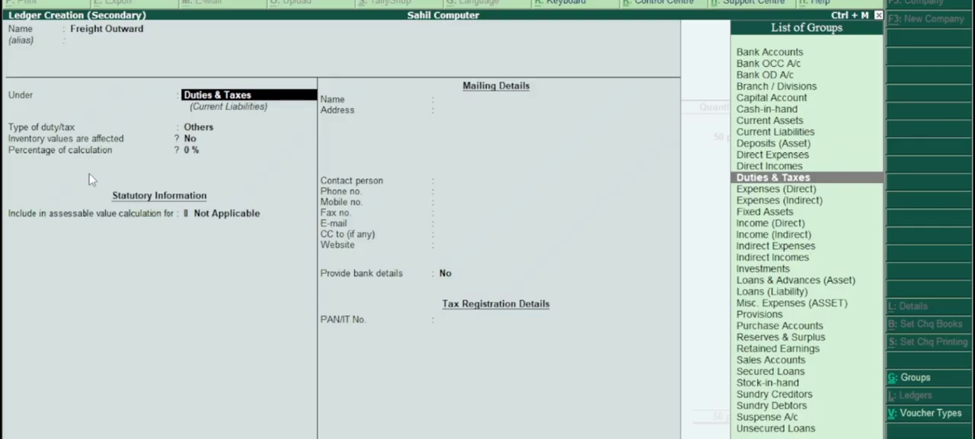
Place the Freight Outward ledger under the Indirect Incomes group and keep inventory values unaffected.
{"action": "key", "text": "Up"}
{"action": "key", "text": "Down"}
{"action": "key", "text": "Down"}
{"action": "key", "text": "Down"}
{"action": "key", "text": "Down"}
{"action": "key", "text": "Down"}
{"action": "key", "text": "Down"}
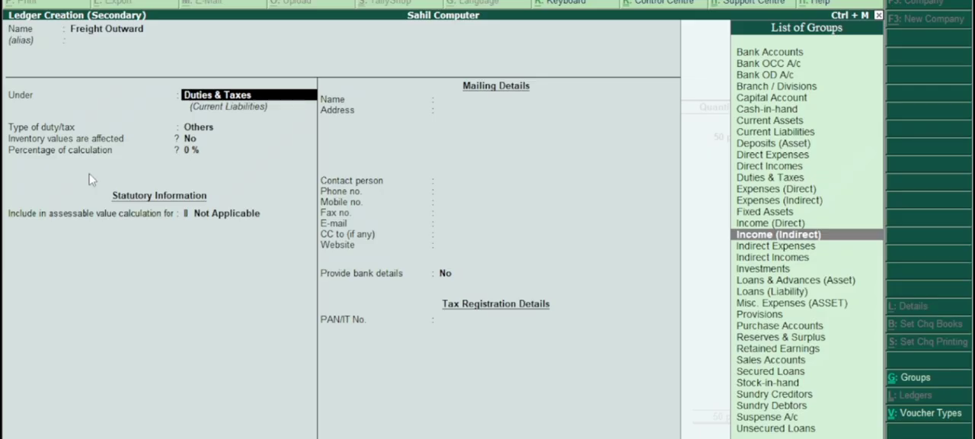
{"action": "key", "text": "Down"}
{"action": "key", "text": "Down"}
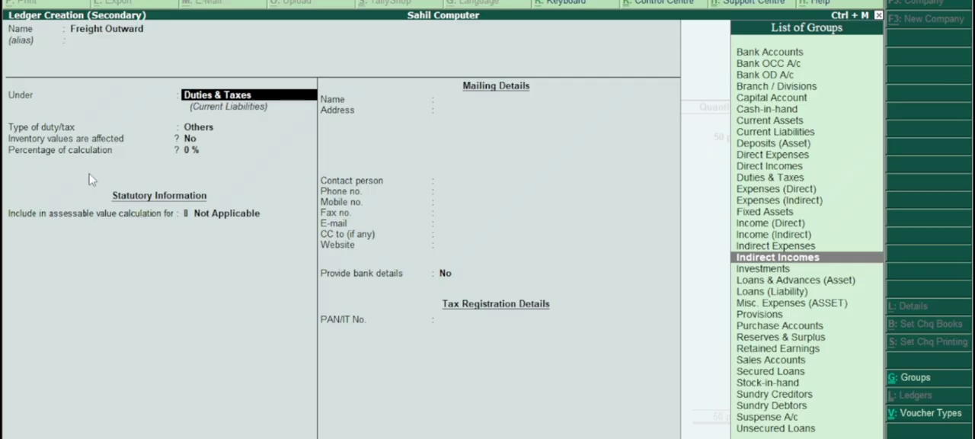
{"action": "key", "text": "Return"}
{"action": "key", "text": "Return"}
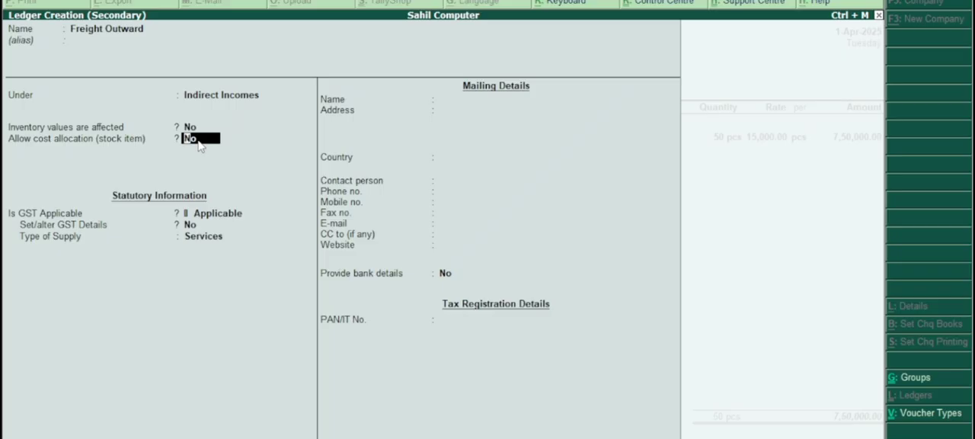
Allow stock item cost allocation for Freight Outward, keep GST applicable, set the supply type to Goods, and save the ledger.
{"action": "type", "text": "y"}
{"action": "key", "text": "Return"}
{"action": "key", "text": "Return"}
{"action": "key", "text": "Return"}
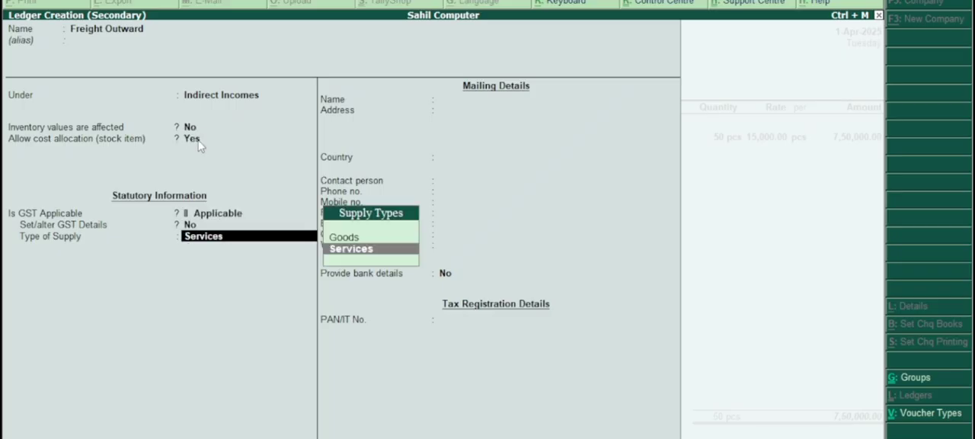
{"action": "key", "text": "Up"}
{"action": "key", "text": "Return"}
{"action": "key", "text": "Return"}
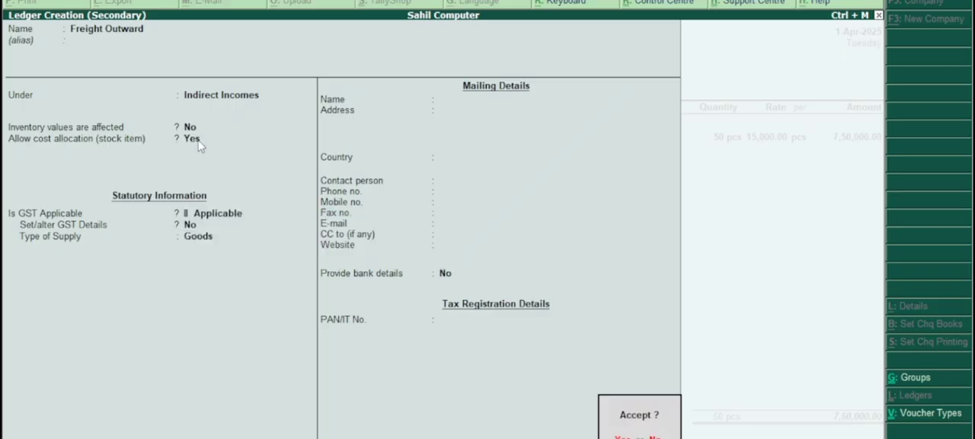
{"action": "key", "text": "Return"}
{"action": "key", "text": "Return"}
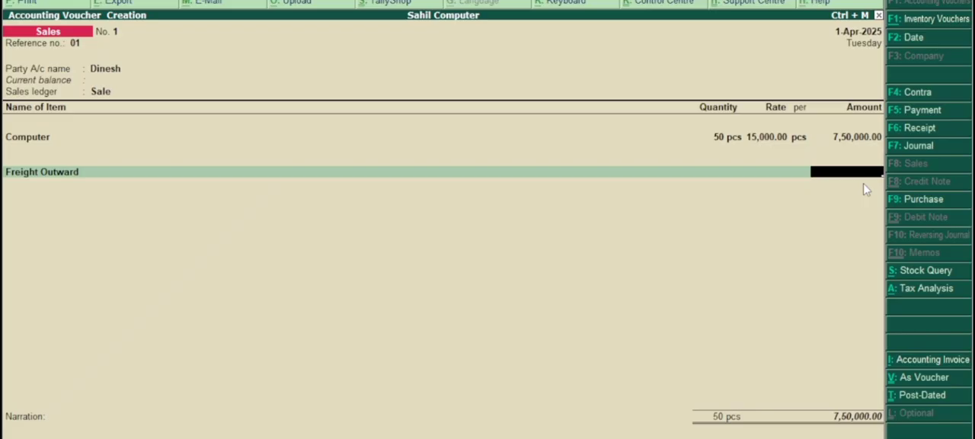
Enter 5000 for Freight Outward and allocate it to cost track Ct-001 for 50 pcs of Computer.
{"action": "type", "text": "5000"}
{"action": "key", "text": "Return"}
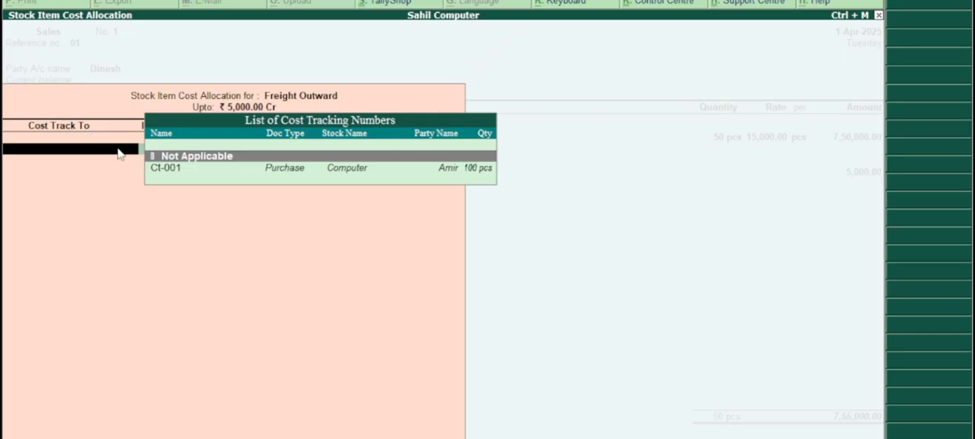
{"action": "left_click", "coordinate": [172, 180]}
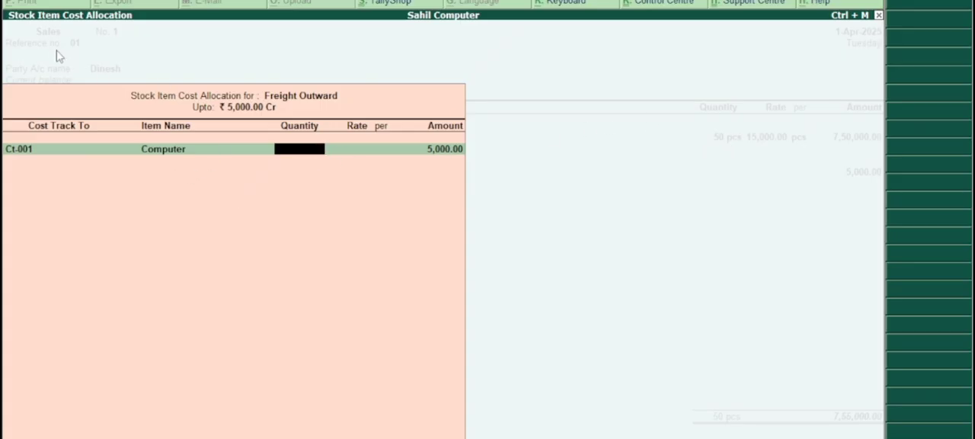
{"action": "type", "text": "50"}
{"action": "key", "text": "Return"}
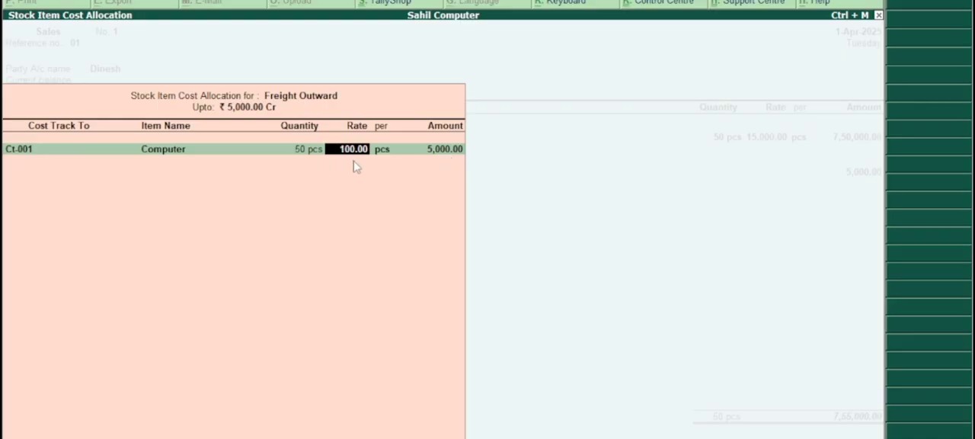
{"action": "key", "text": "Return"}
{"action": "key", "text": "Return"}
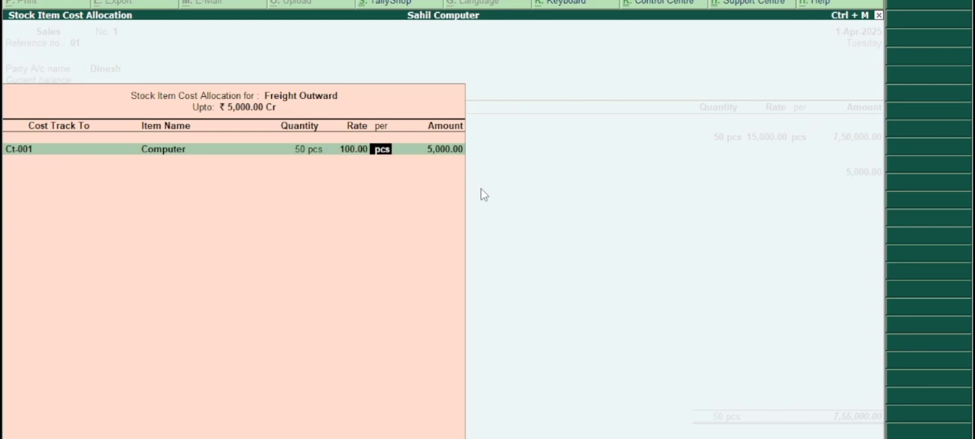
{"action": "key", "text": "Return"}
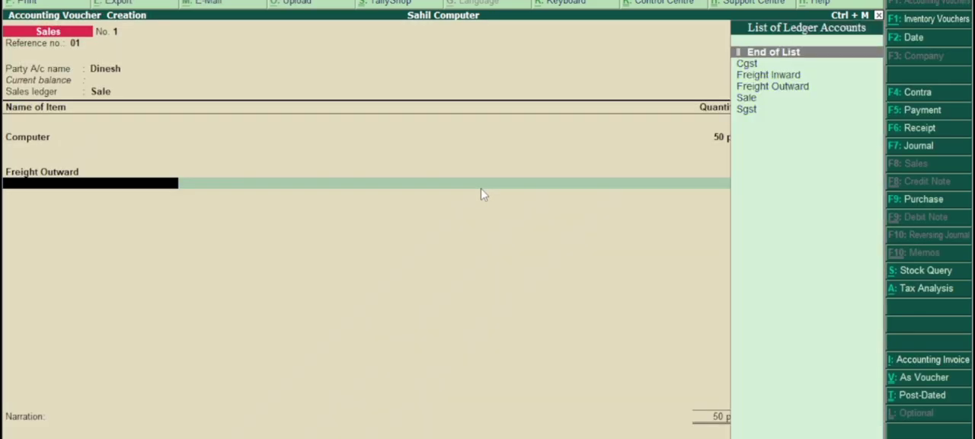
Add the Cgst and Sgst tax ledgers to the sales voucher, accepting their calculated amounts.
{"action": "key", "text": "Down"}
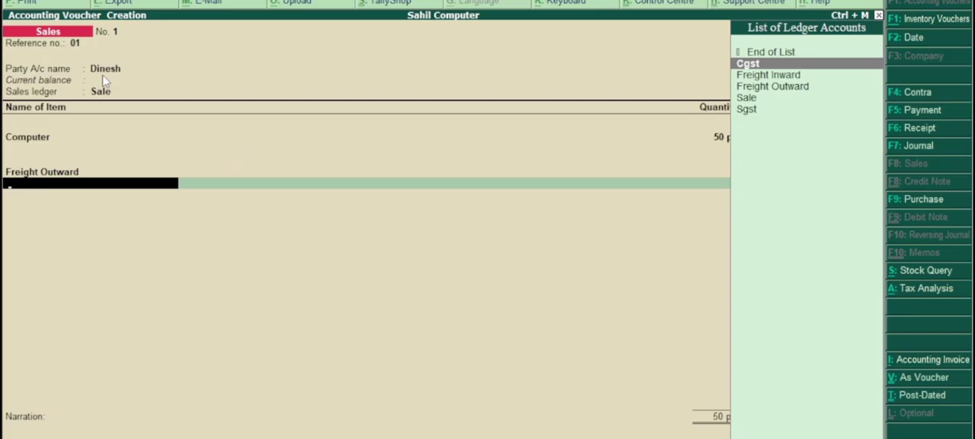
{"action": "key", "text": "Return"}
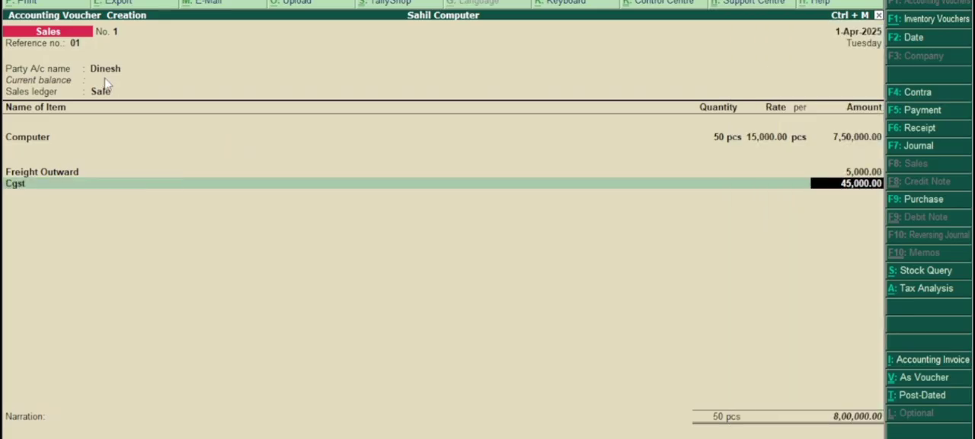
{"action": "key", "text": "Return"}
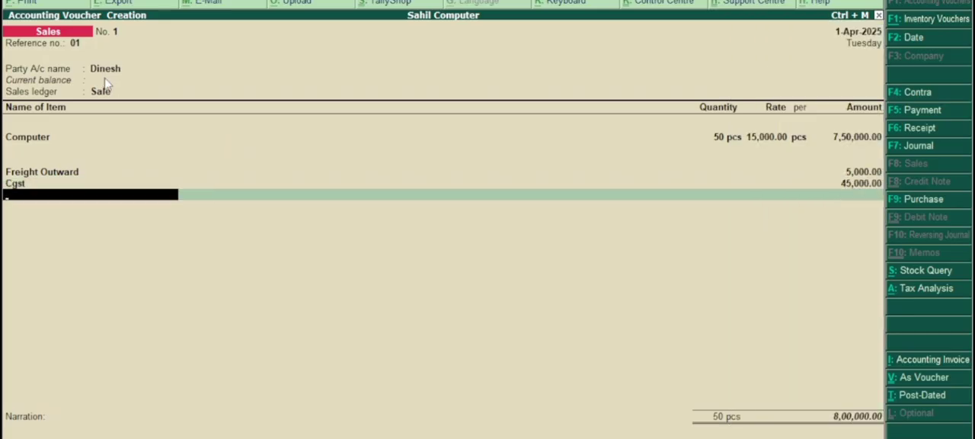
{"action": "key", "text": "Down"}
{"action": "key", "text": "Down"}
{"action": "key", "text": "Down"}
{"action": "key", "text": "Down"}
{"action": "key", "text": "Down"}
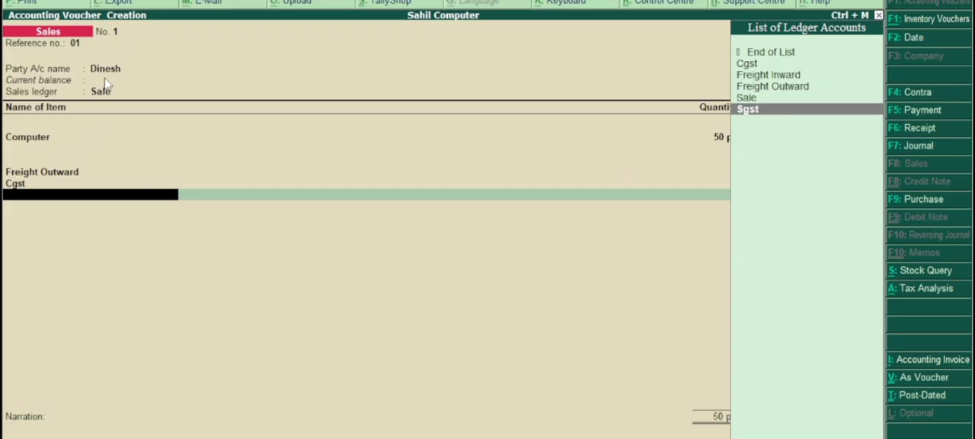
{"action": "key", "text": "Return"}
End the ledger list, save the sales voucher without a narration, and leave voucher entry.
{"action": "key", "text": "Return"}
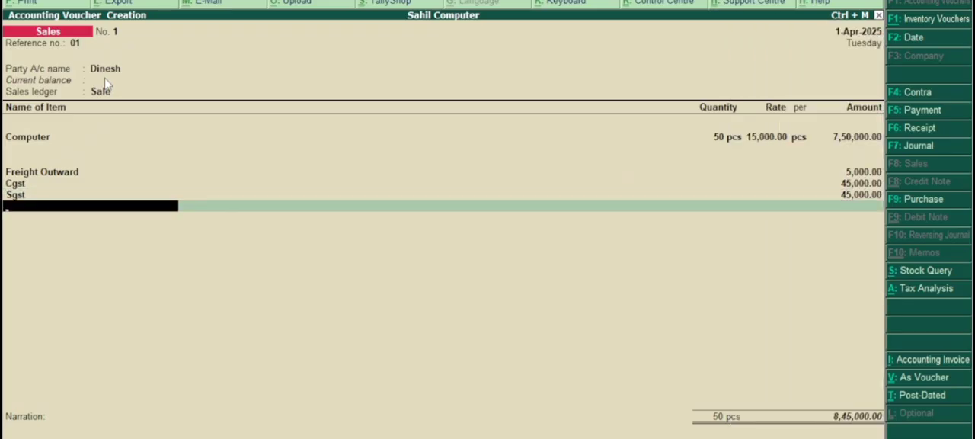
{"action": "key", "text": "Return"}
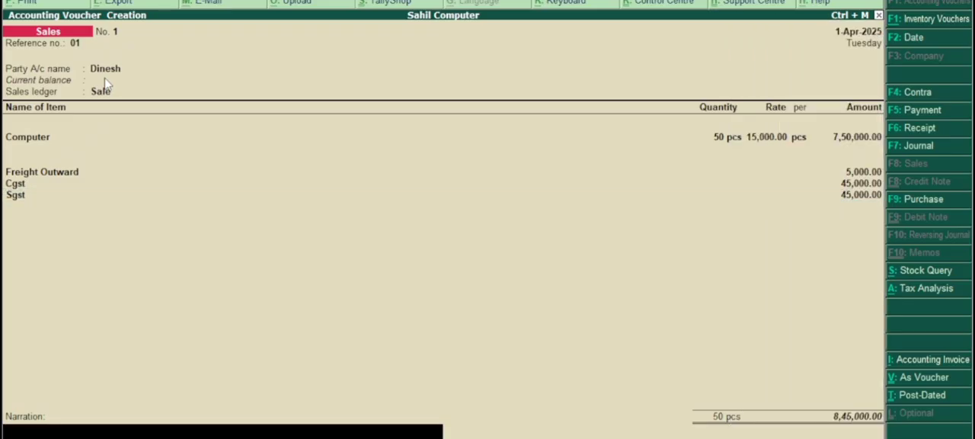
{"action": "key", "text": "Return"}
{"action": "key", "text": "Return"}
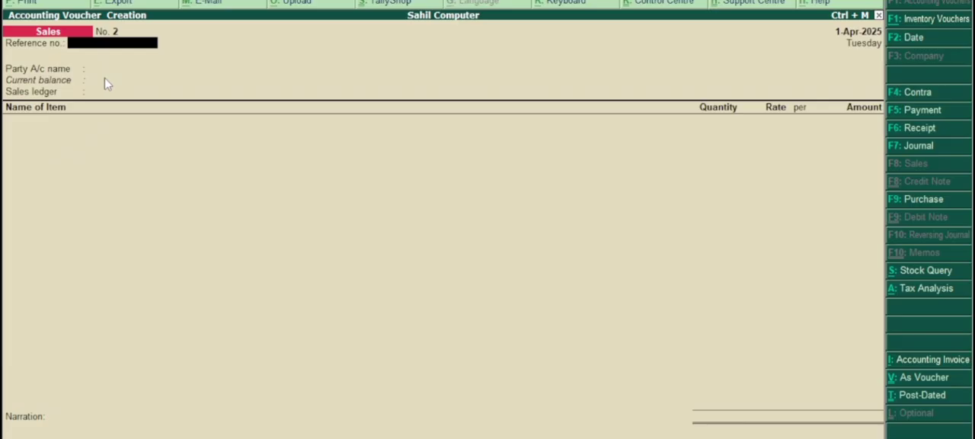
{"action": "key", "text": "Escape"}
Open the Statements of Inventory among the display reports.
{"action": "key", "text": "Return"}
{"action": "key", "text": "Down"}
{"action": "key", "text": "Down"}
{"action": "key", "text": "Down"}
{"action": "key", "text": "Down"}
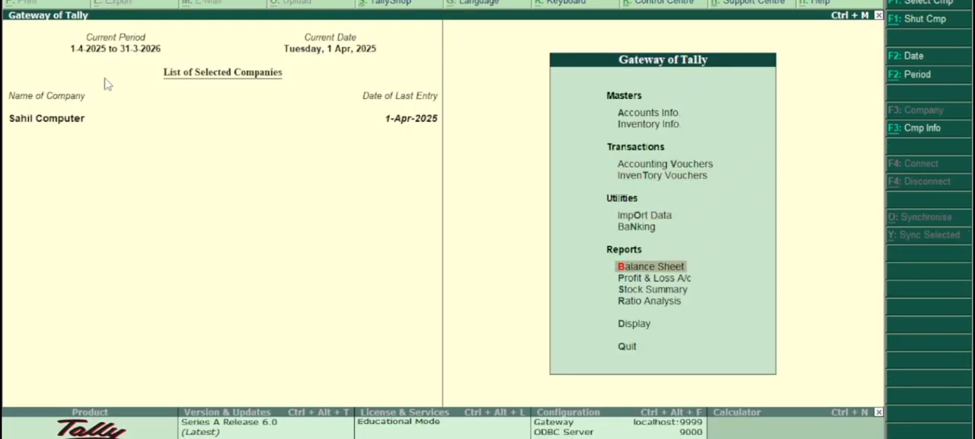
{"action": "key", "text": "Down"}
{"action": "key", "text": "Down"}
{"action": "key", "text": "Down"}
{"action": "key", "text": "Down"}
{"action": "key", "text": "Return"}
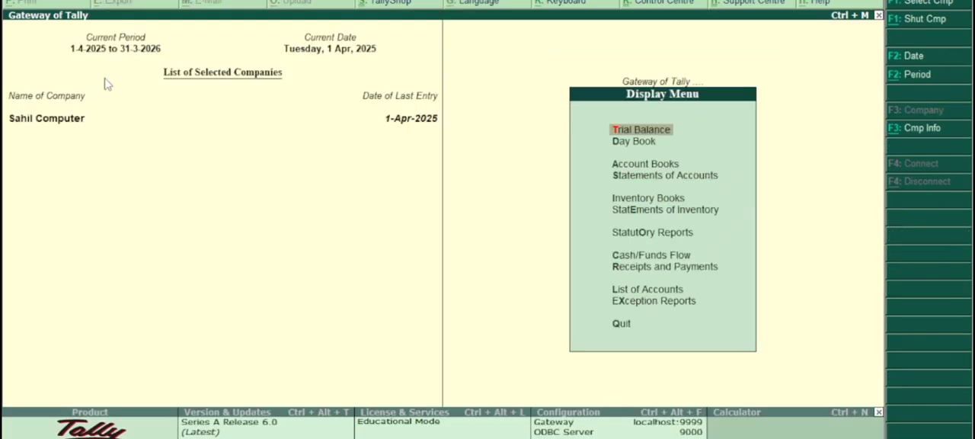
{"action": "key", "text": "Down"}
{"action": "key", "text": "Down"}
{"action": "key", "text": "Down"}
Open the Item Cost Analysis report for the stock item Computer.
{"action": "key", "text": "Down"}
{"action": "key", "text": "Down"}
{"action": "key", "text": "Return"}
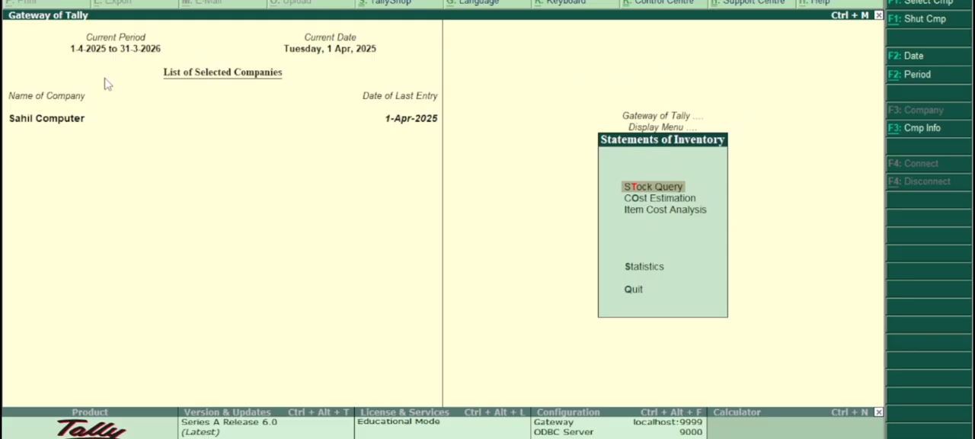
{"action": "key", "text": "Down"}
{"action": "key", "text": "Down"}
{"action": "key", "text": "Return"}
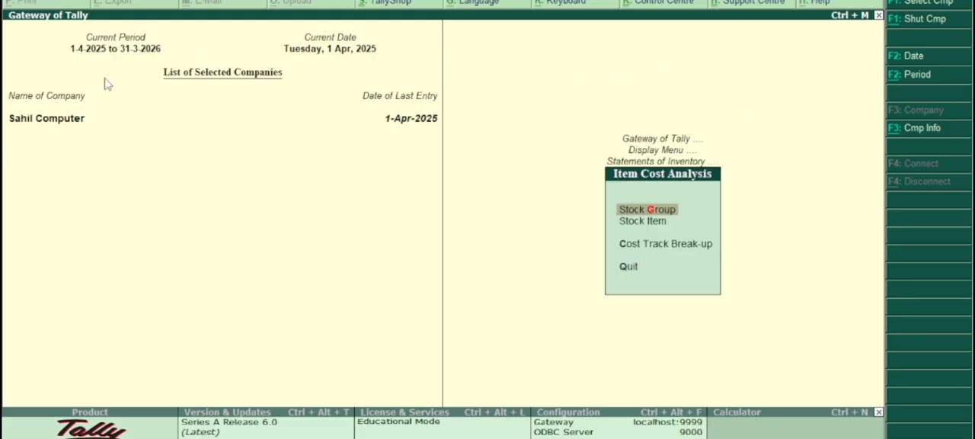
{"action": "key", "text": "Down"}
{"action": "key", "text": "Return"}
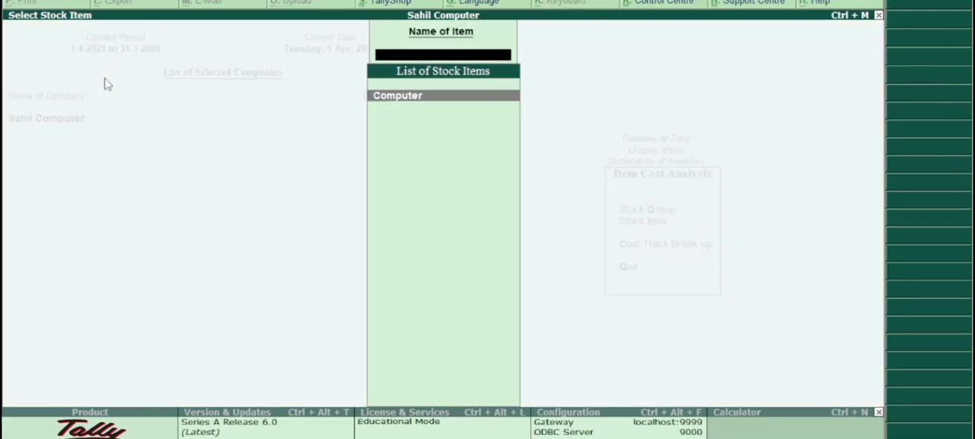
{"action": "key", "text": "Return"}
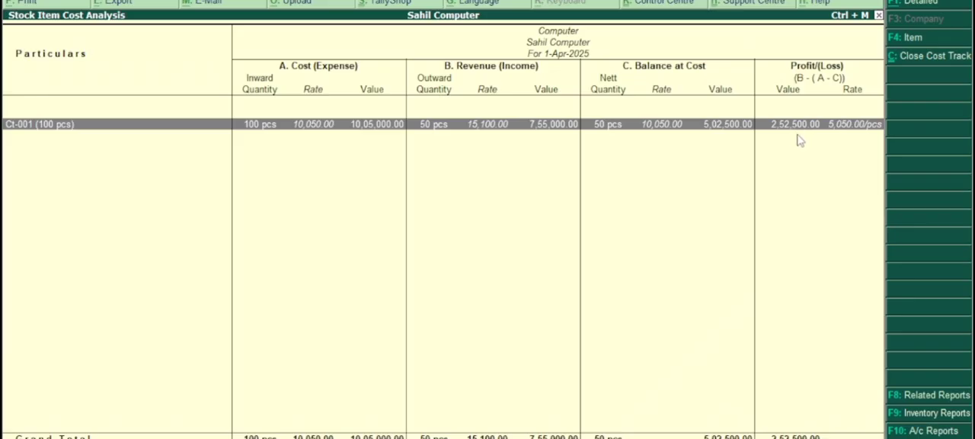
Open the cost track breakup of Ct-001 and examine its purchase, direct expense, sales and indirect income lines.
{"action": "key", "text": "Return"}
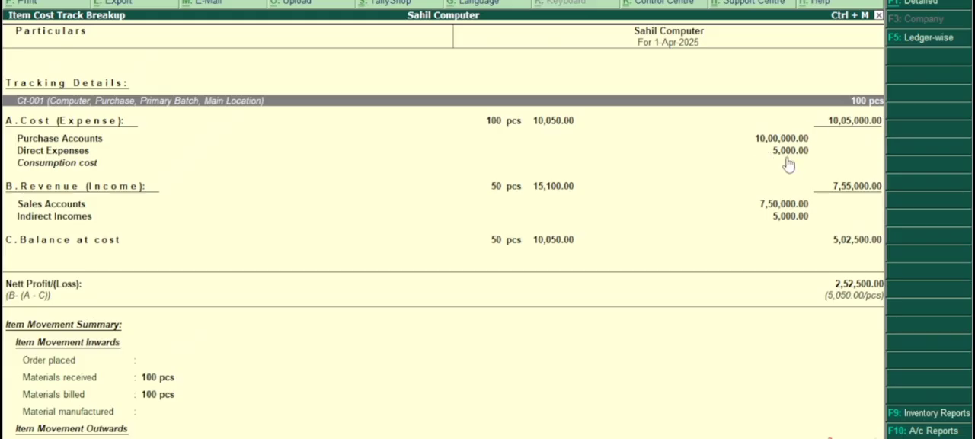
{"action": "key", "text": "Down"}
{"action": "key", "text": "Down"}
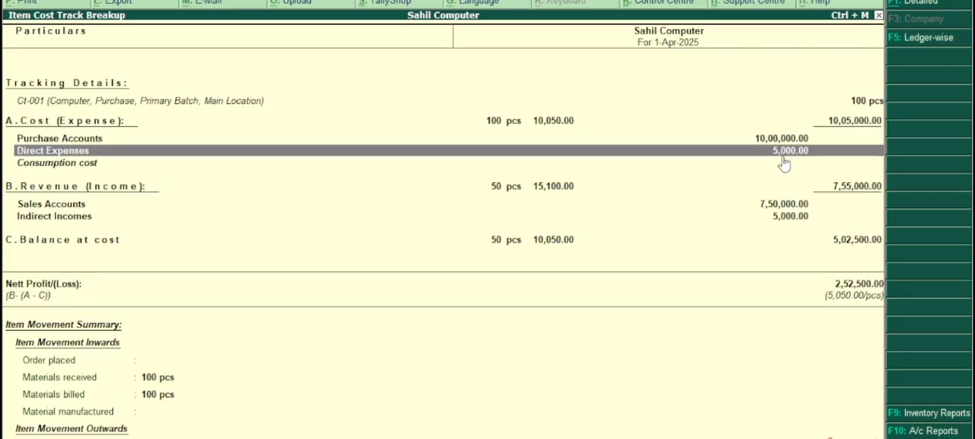
{"action": "key", "text": "Up"}
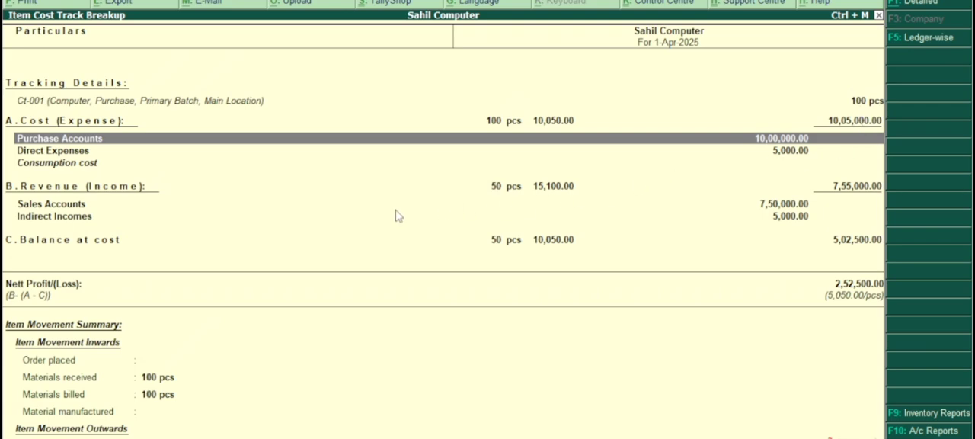
{"action": "key", "text": "Down"}
{"action": "key", "text": "Down"}
{"action": "key", "text": "Down"}
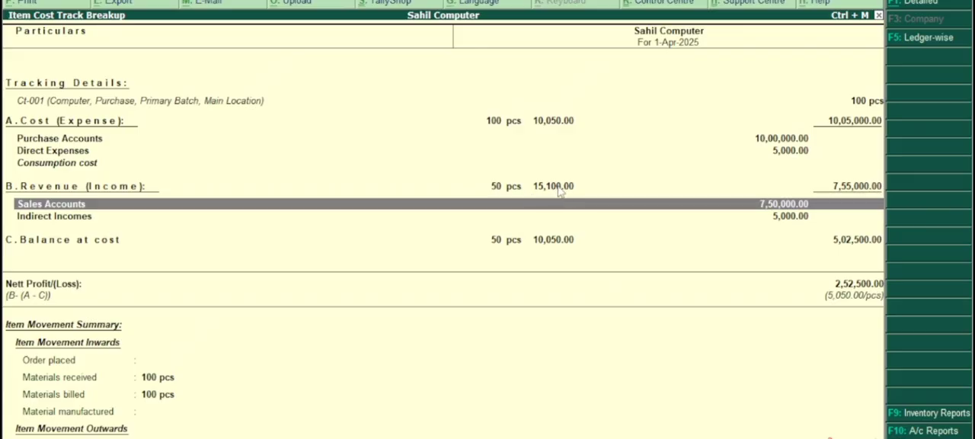
{"action": "left_click", "coordinate": [769, 222]}
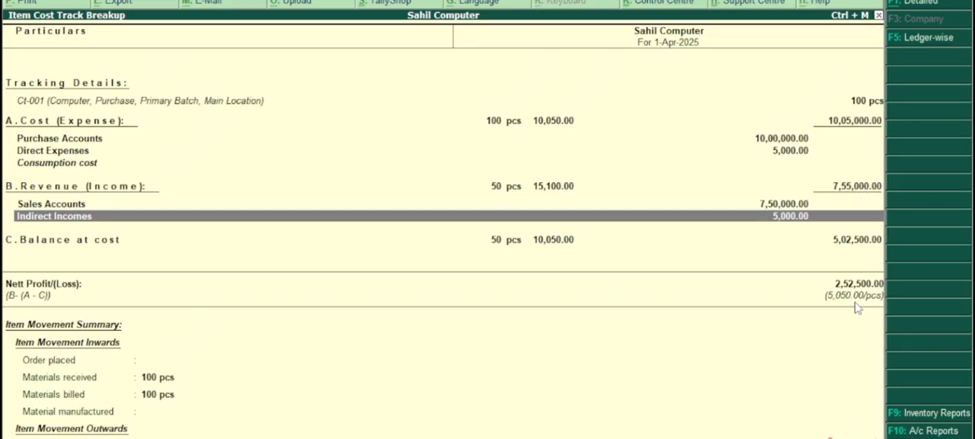
Close the cost analysis reports and return to the Gateway of Tally, declining to quit.
{"action": "key", "text": "Escape"}
{"action": "key", "text": "Escape"}
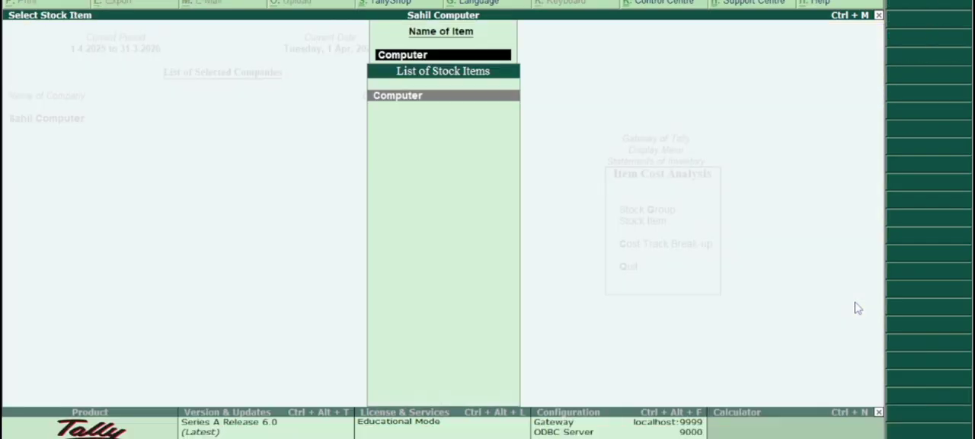
{"action": "key", "text": "BackSpace"}
{"action": "key", "text": "Escape"}
{"action": "key", "text": "Escape"}
{"action": "key", "text": "Escape"}
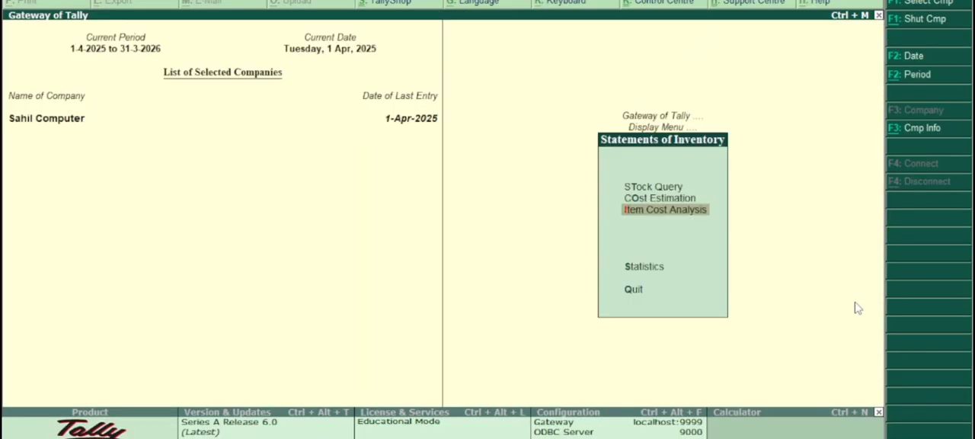
{"action": "key", "text": "Escape"}
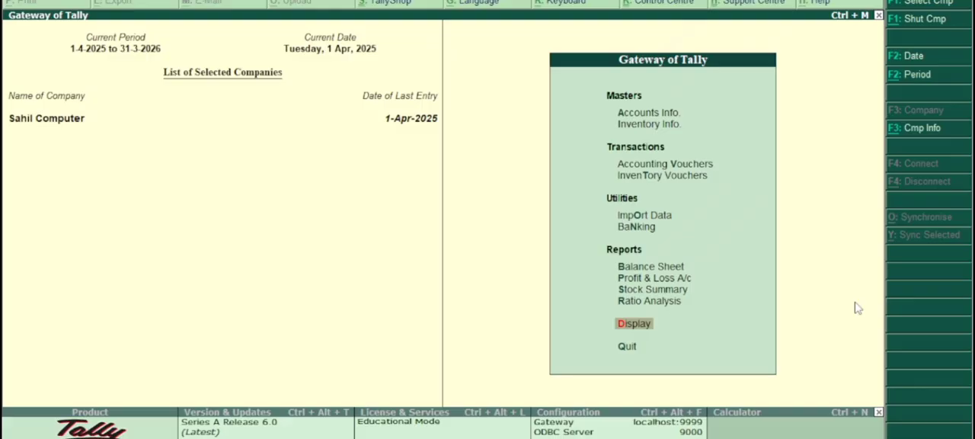
{"action": "key", "text": "Escape"}
{"action": "key", "text": "n"}
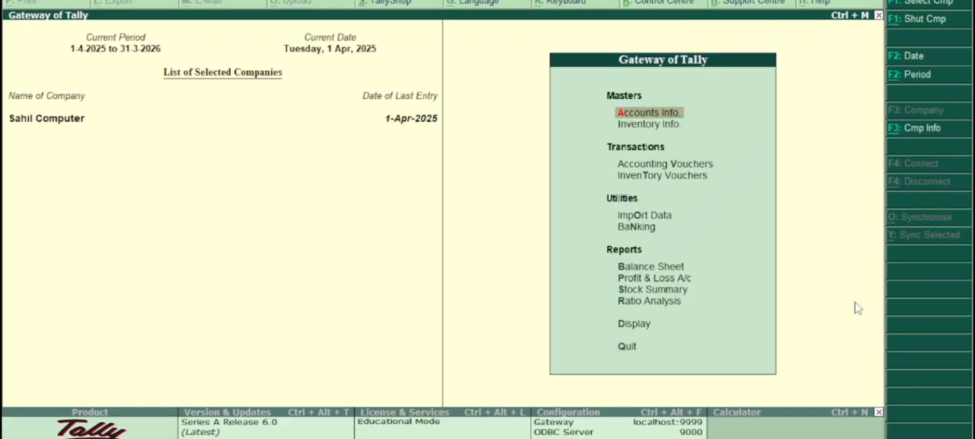